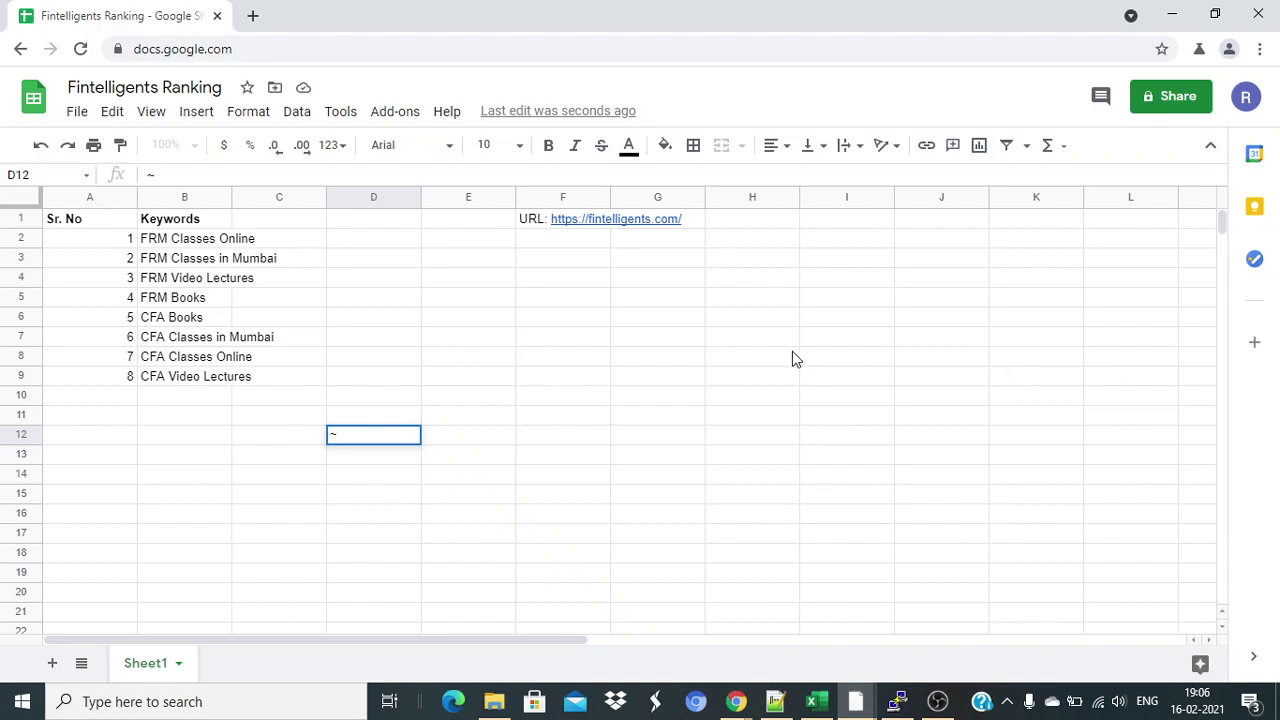
# Step: Clear the stray character in D12 and reselect the eight keywords in B2:B9
pyautogui.press('BackSpace')
pyautogui.press('Tab')
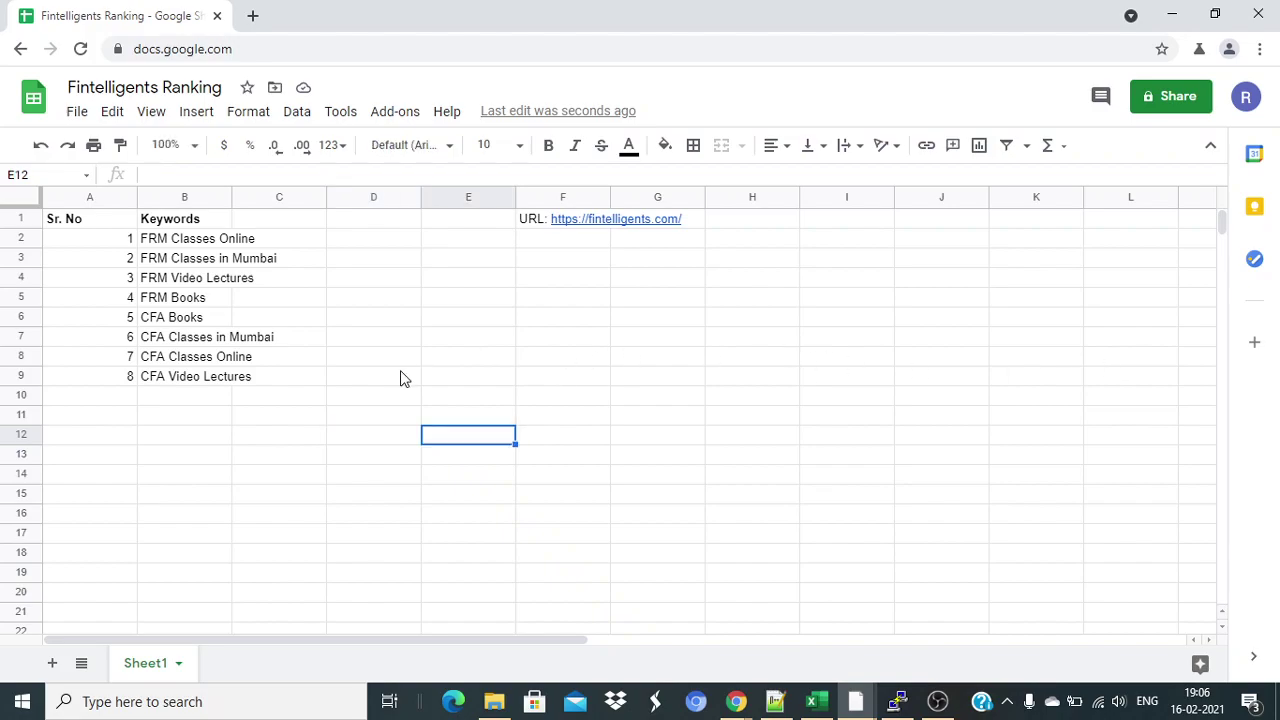
pyautogui.press('Left')
pyautogui.press('Left')
pyautogui.press('Left')
pyautogui.hotkey('ctrl', 'Up')
pyautogui.hotkey('ctrl', 'Up')
pyautogui.press('Down')
pyautogui.hotkey('ctrl', 'shift', 'Down')
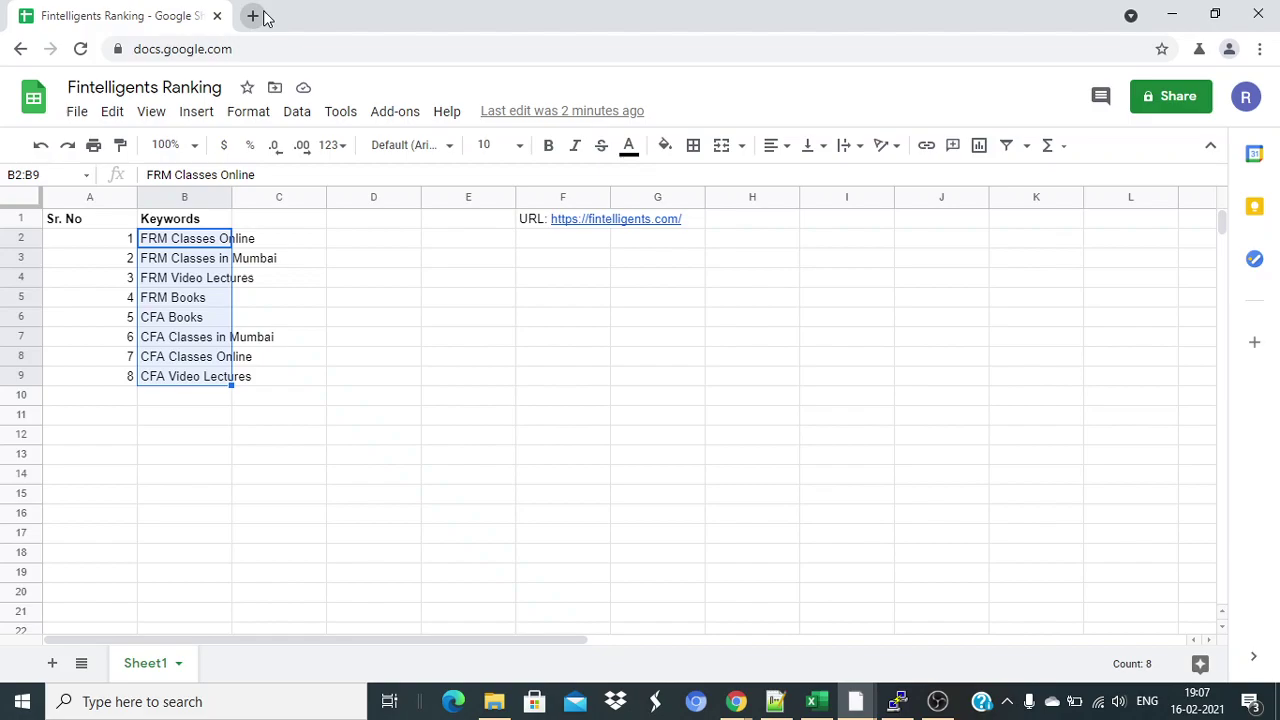
pyautogui.press('Escape')
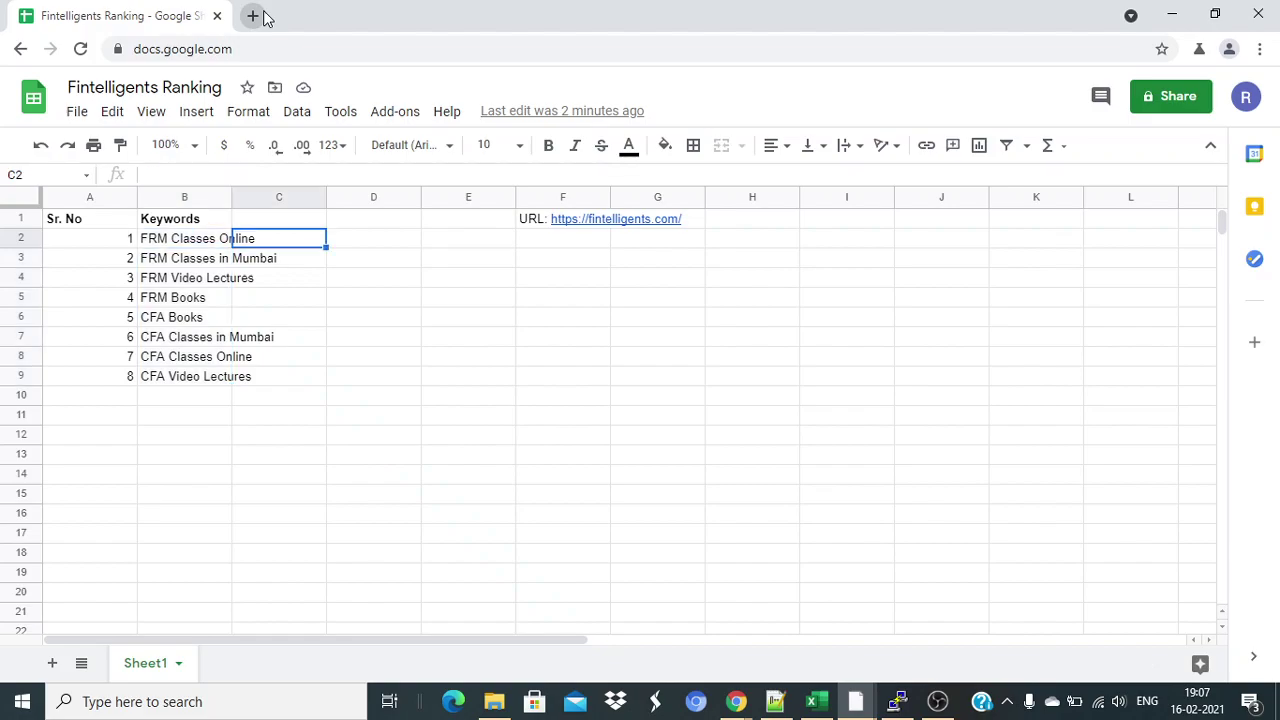
# Step: Search Google in a new browser tab for the RankTank Google Sheets tool
pyautogui.click(251, 12)
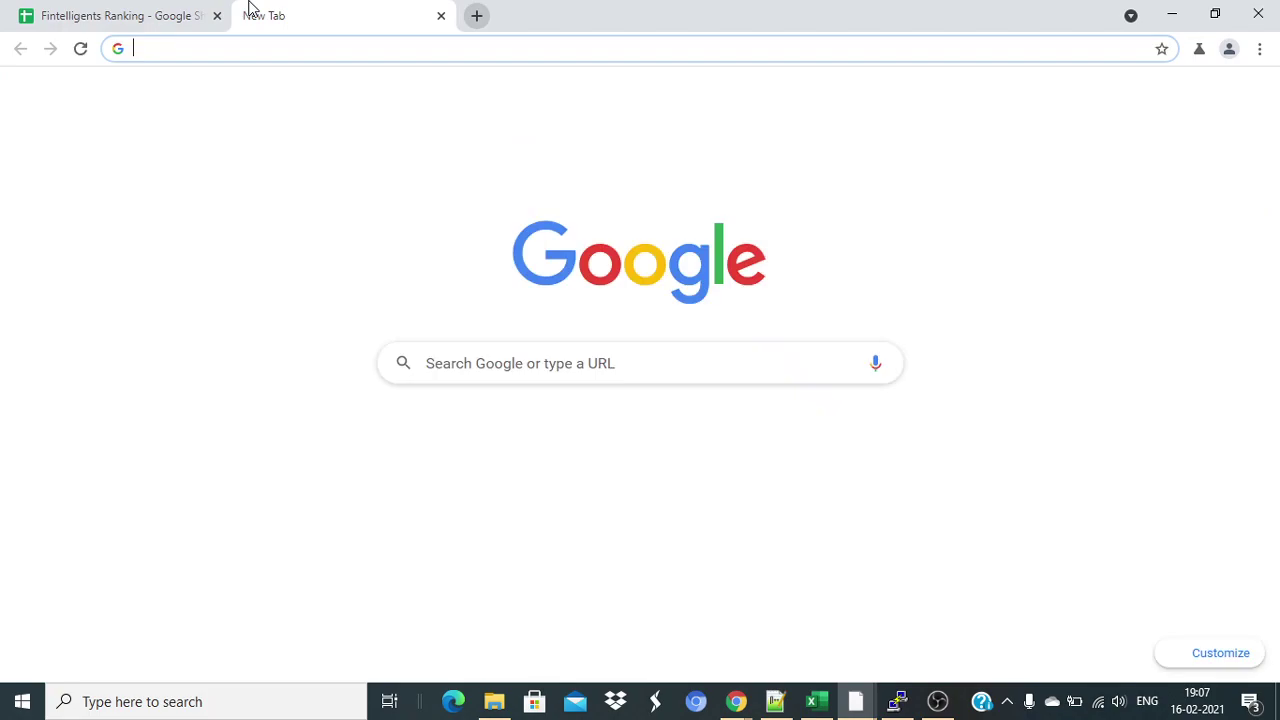
pyautogui.click(112, 14)
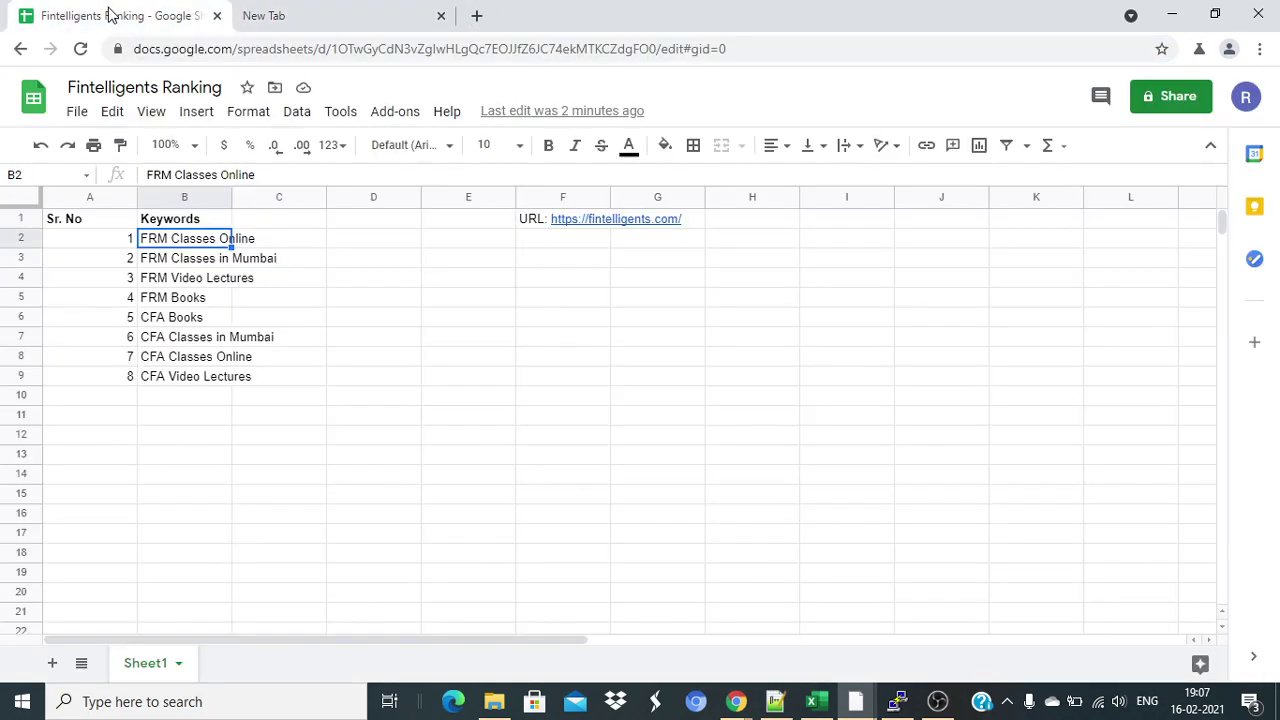
pyautogui.click(331, 14)
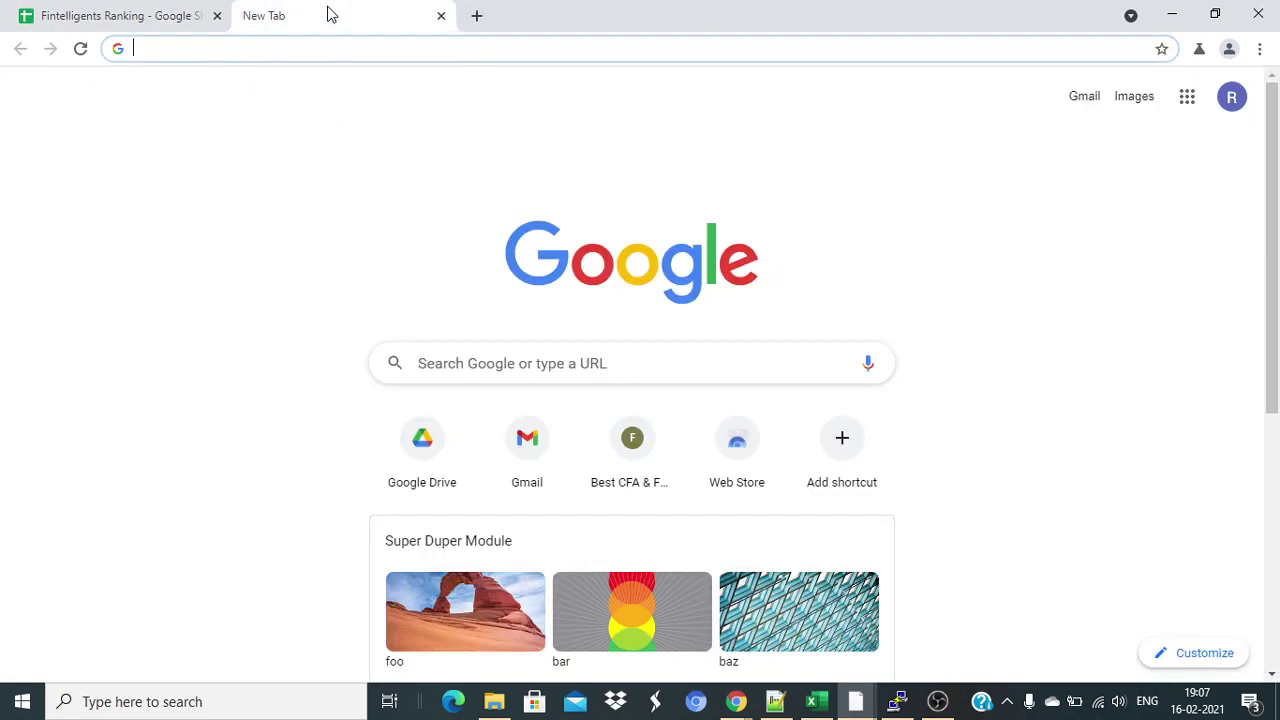
pyautogui.write('rankin')
pyautogui.press('Down')
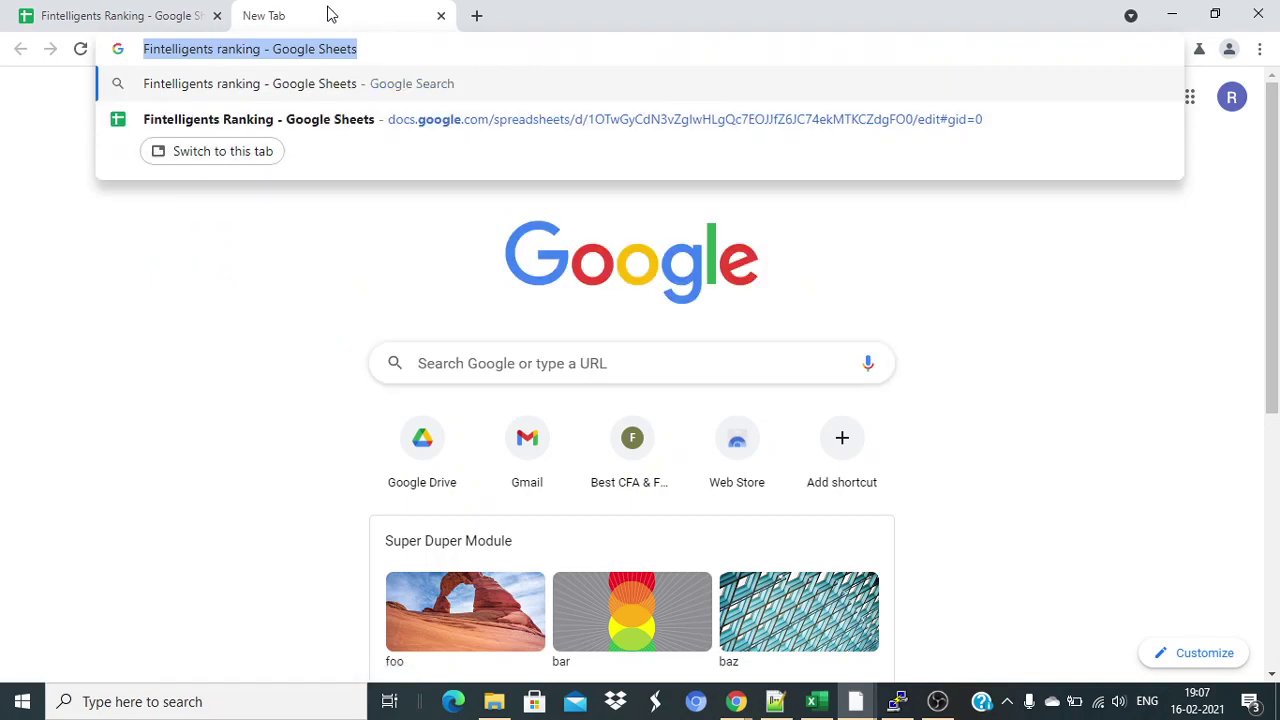
pyautogui.press('BackSpace')
pyautogui.write('rank t')
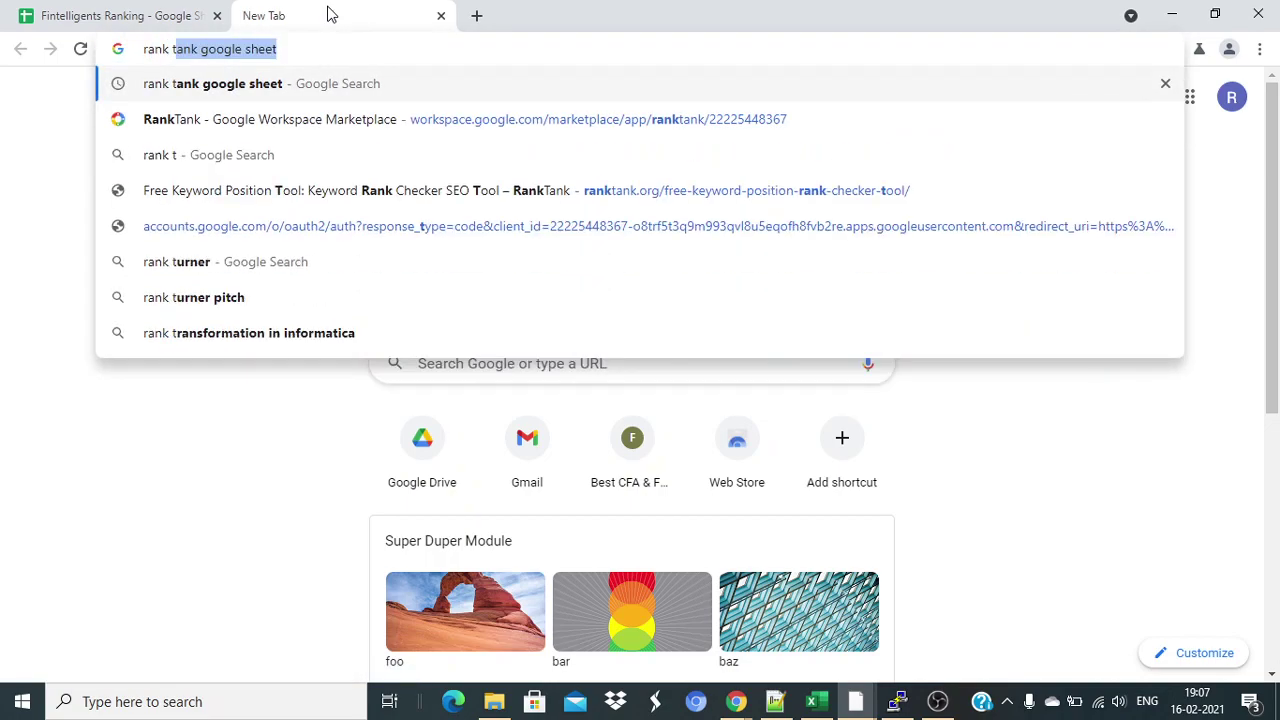
pyautogui.press('Return')
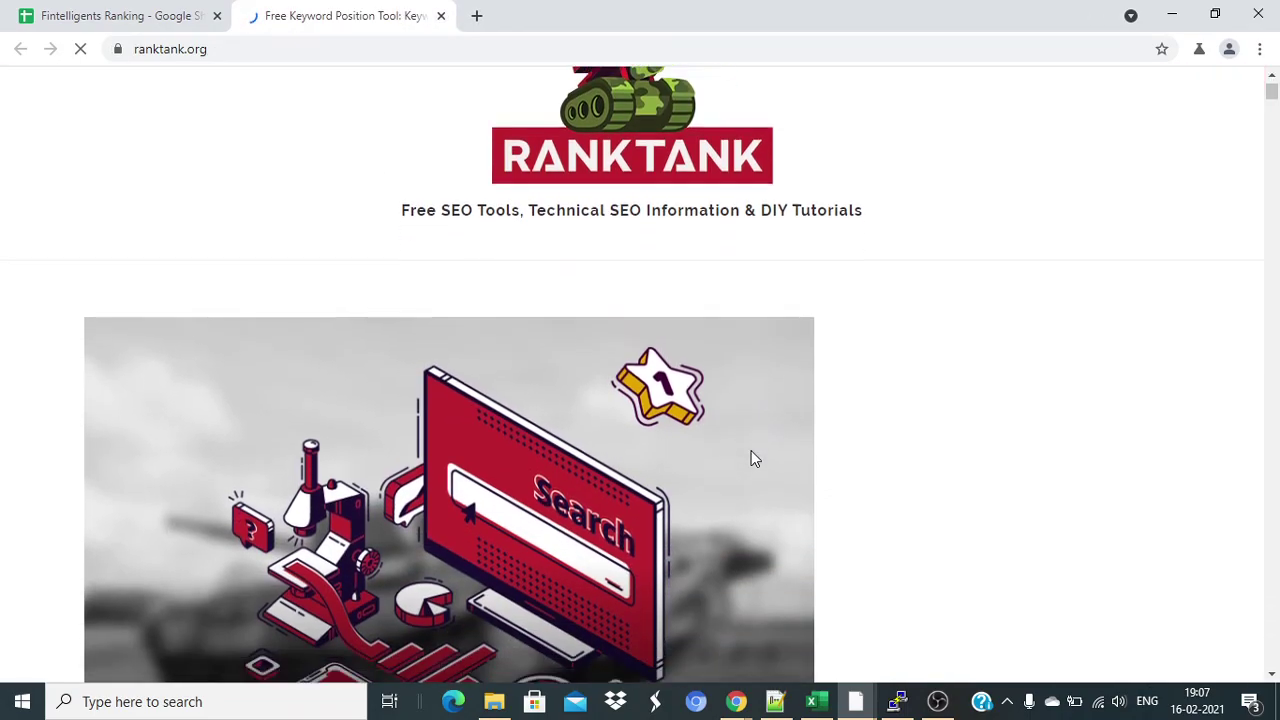
# Step: Scroll through the RankTank free keyword position tool page
pyautogui.scroll(-3, 751, 450)
pyautogui.scroll(-2, 755, 458)
pyautogui.scroll(-2, 755, 458)
pyautogui.scroll(-3, 755, 458)
pyautogui.scroll(5, 755, 458)
pyautogui.scroll(5, 755, 458)
pyautogui.scroll(2, 751, 457)
pyautogui.scroll(1, 751, 457)
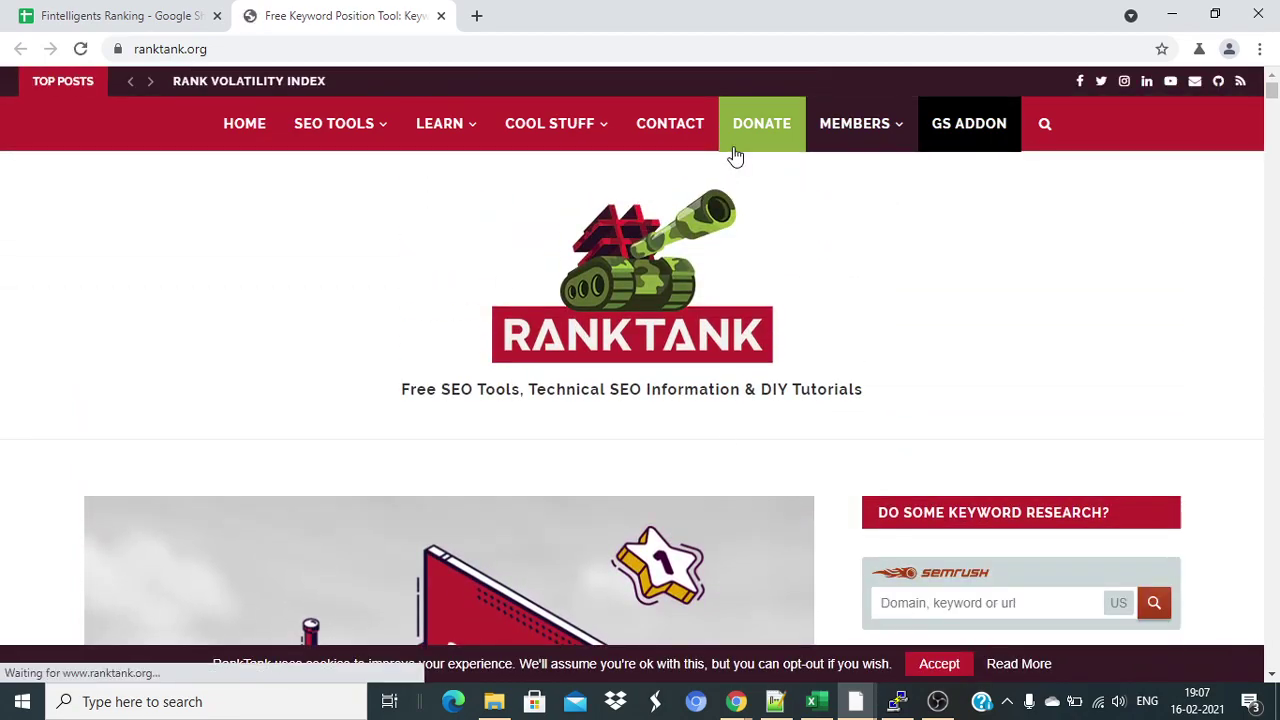
# Step: Back in the Fintelligents Ranking spreadsheet, launch RankTank from the Add-ons menu
pyautogui.click(92, 8)
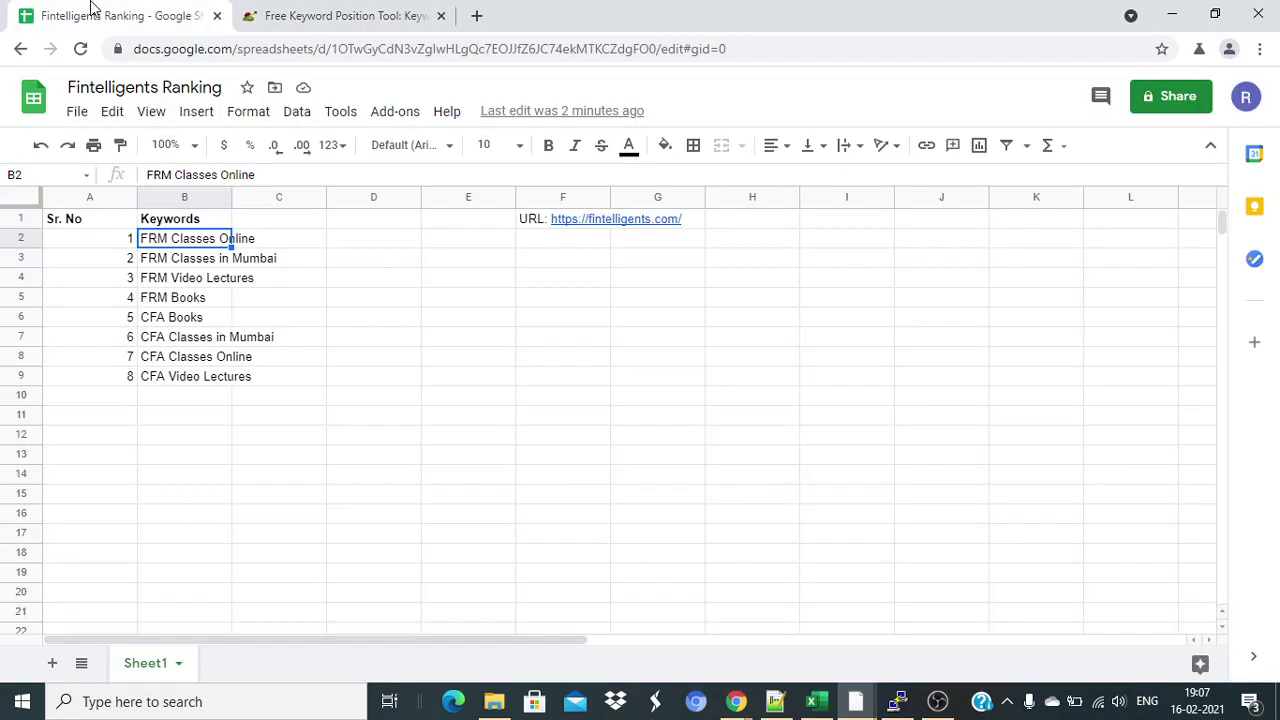
pyautogui.click(398, 114)
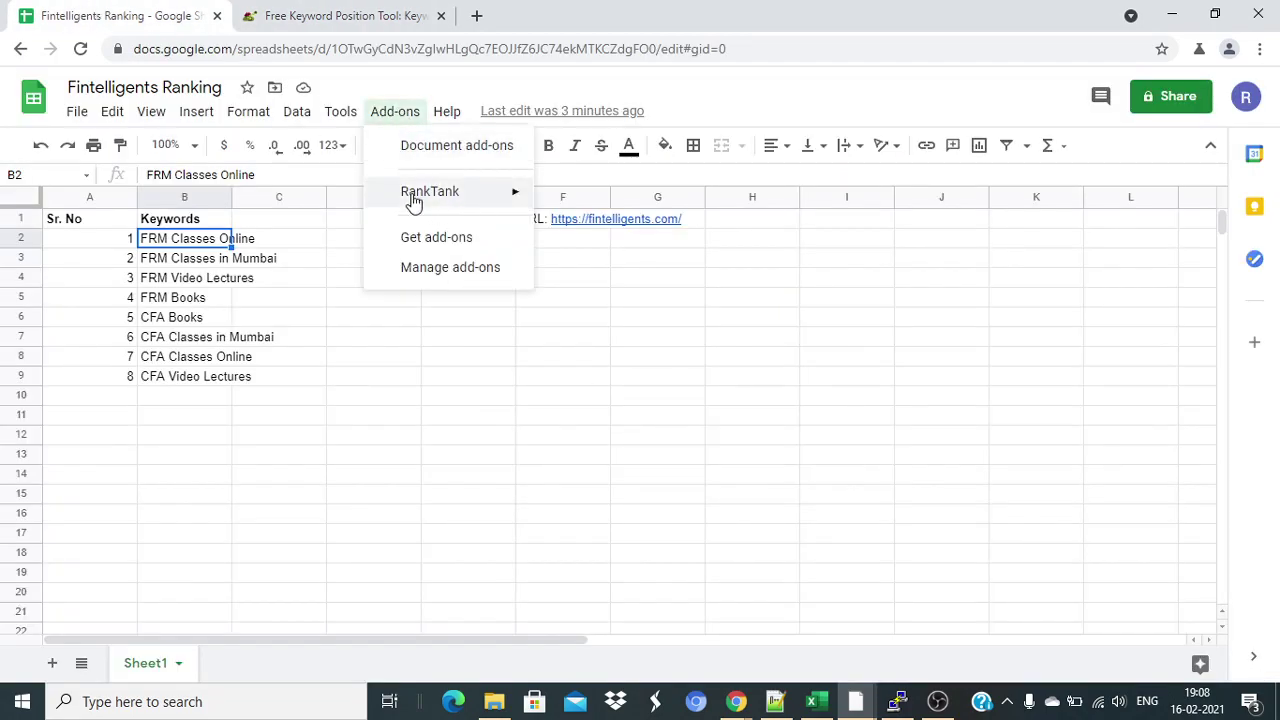
pyautogui.moveTo(423, 190)
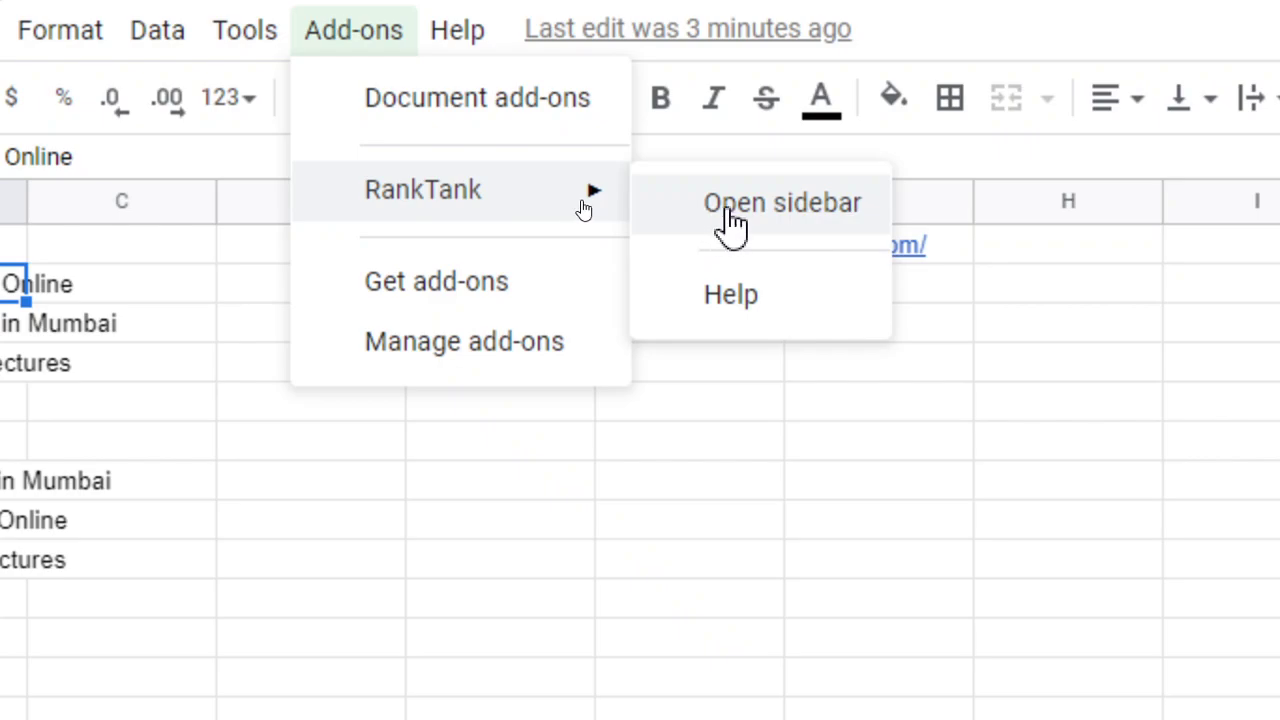
pyautogui.click(729, 222)
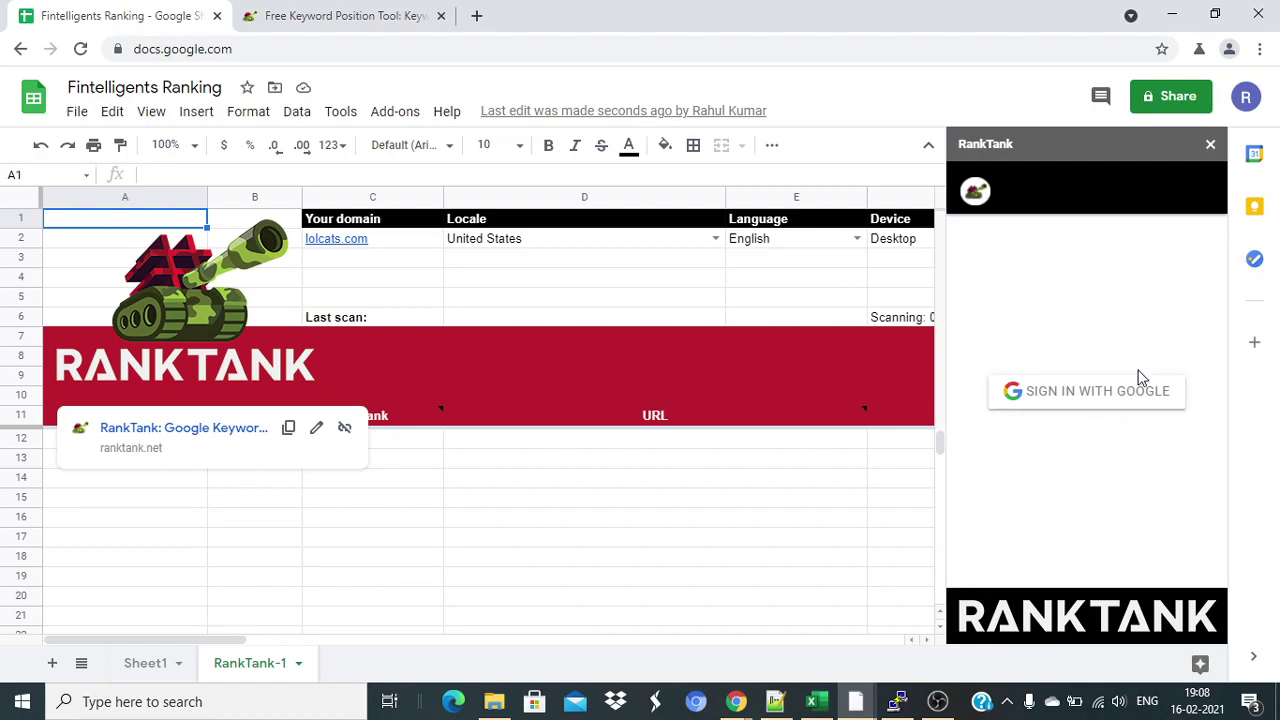
# Step: Sign in to RankTank with Google and highlight the 992 remaining scans
pyautogui.click(1080, 397)
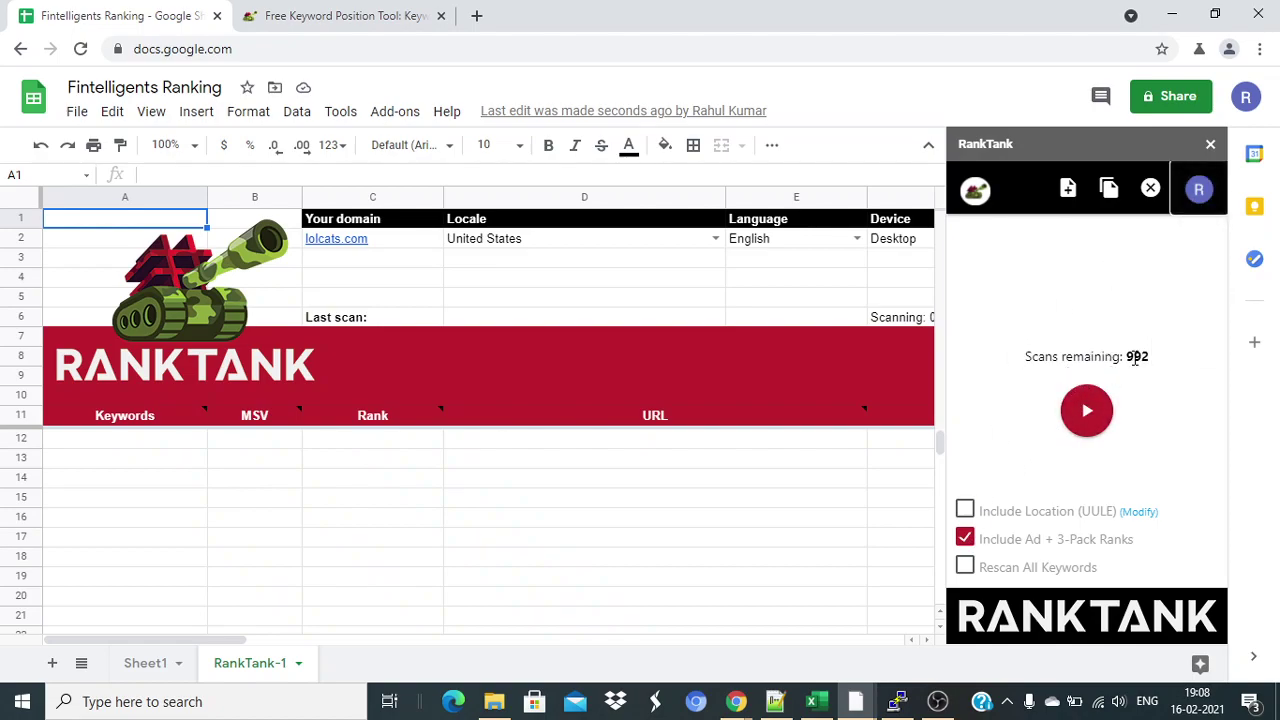
pyautogui.doubleClick(1136, 357)
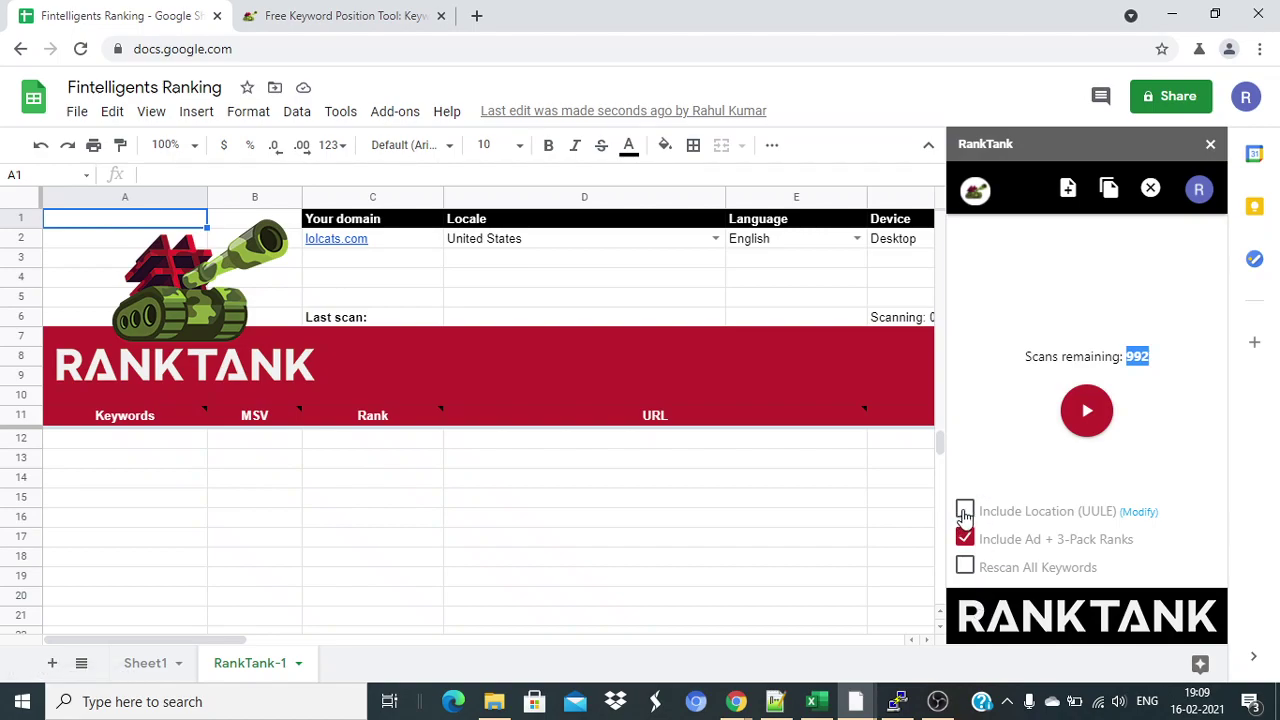
# Step: Replace the lolcats.com domain in C2 with the fintelligents.com URL copied from Sheet1
pyautogui.click(402, 250)
pyautogui.doubleClick(402, 244)
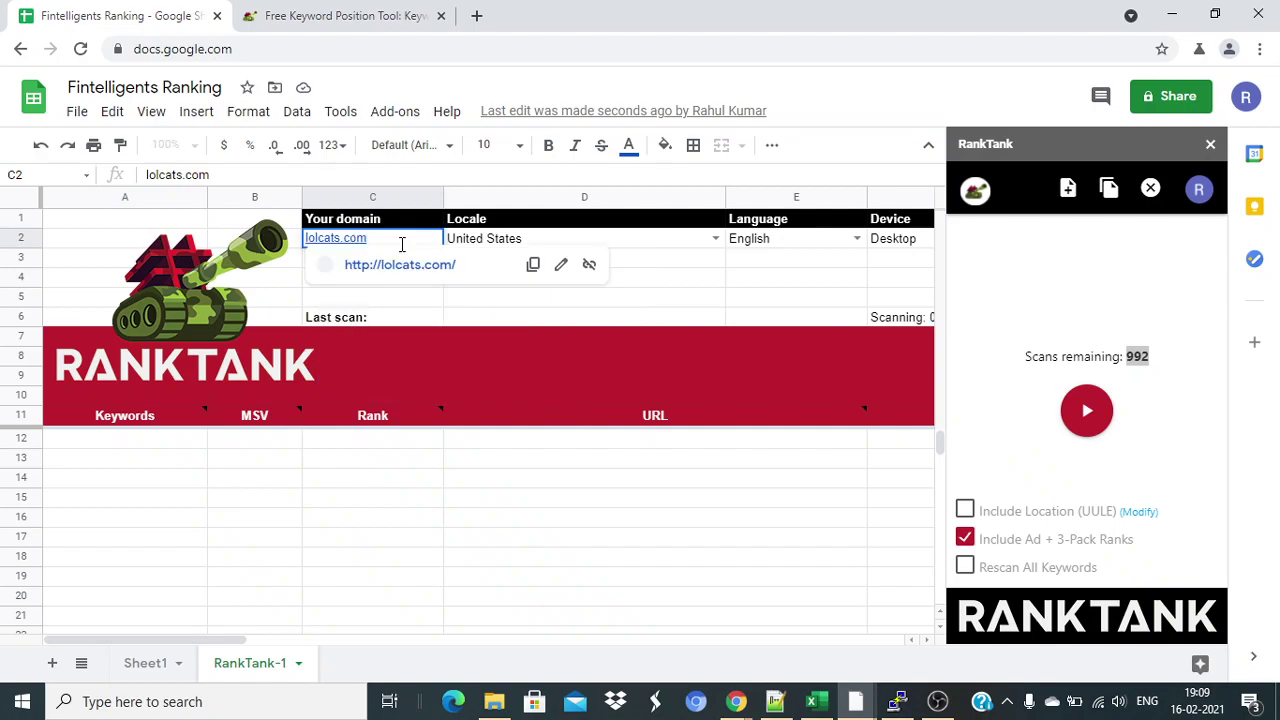
pyautogui.click(308, 567)
pyautogui.click(152, 664)
pyautogui.click(569, 259)
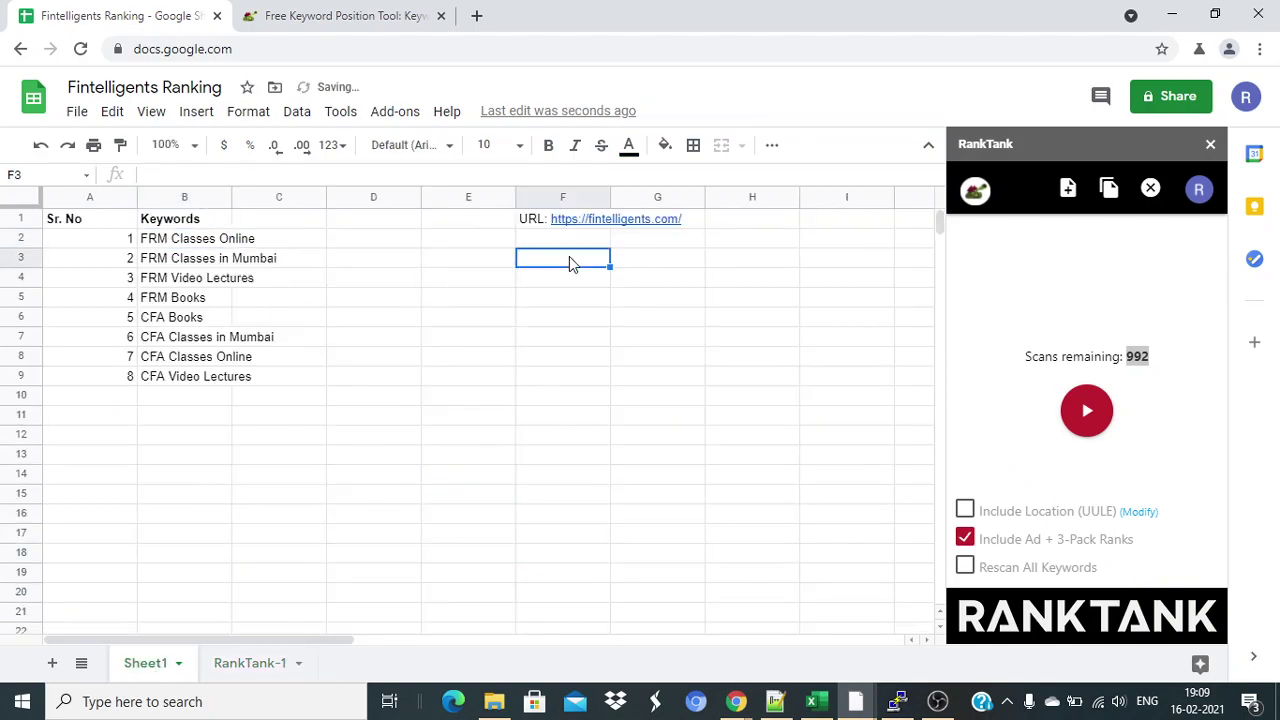
pyautogui.press('Up')
pyautogui.press('Up')
pyautogui.press('Return')
pyautogui.hotkey('ctrl', 'a')
pyautogui.hotkey('ctrl', 'c')
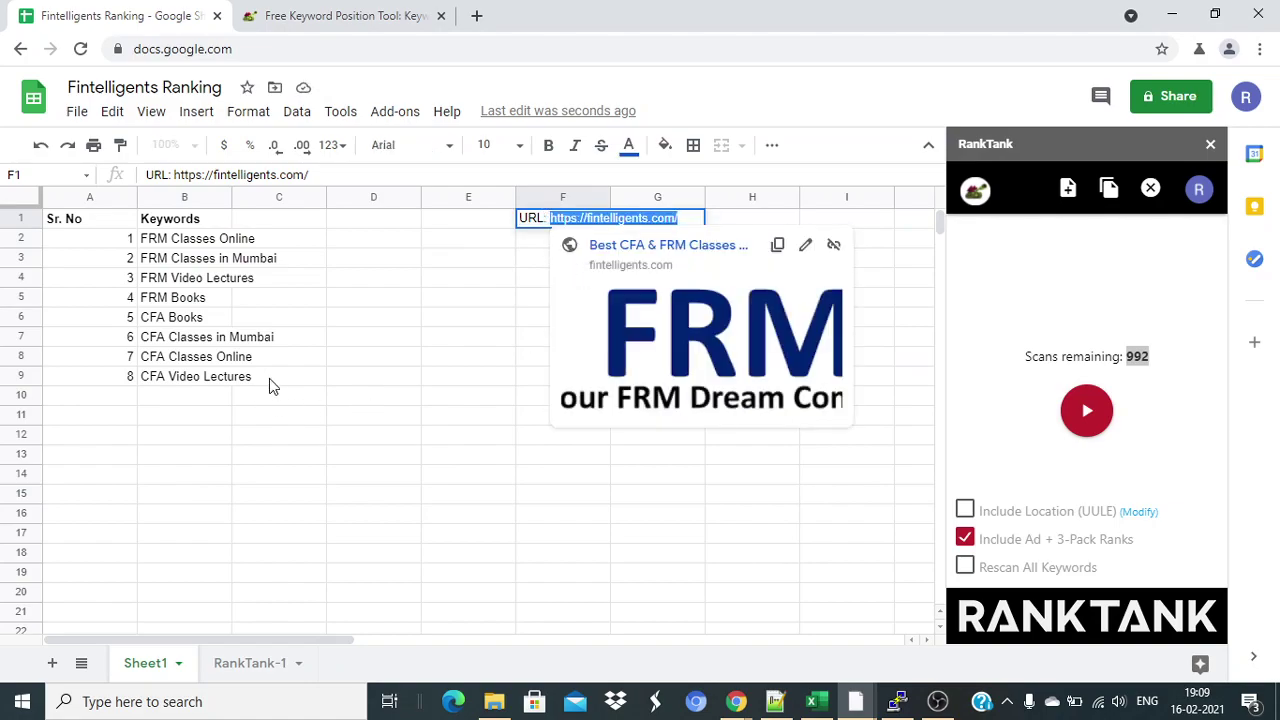
pyautogui.click(249, 665)
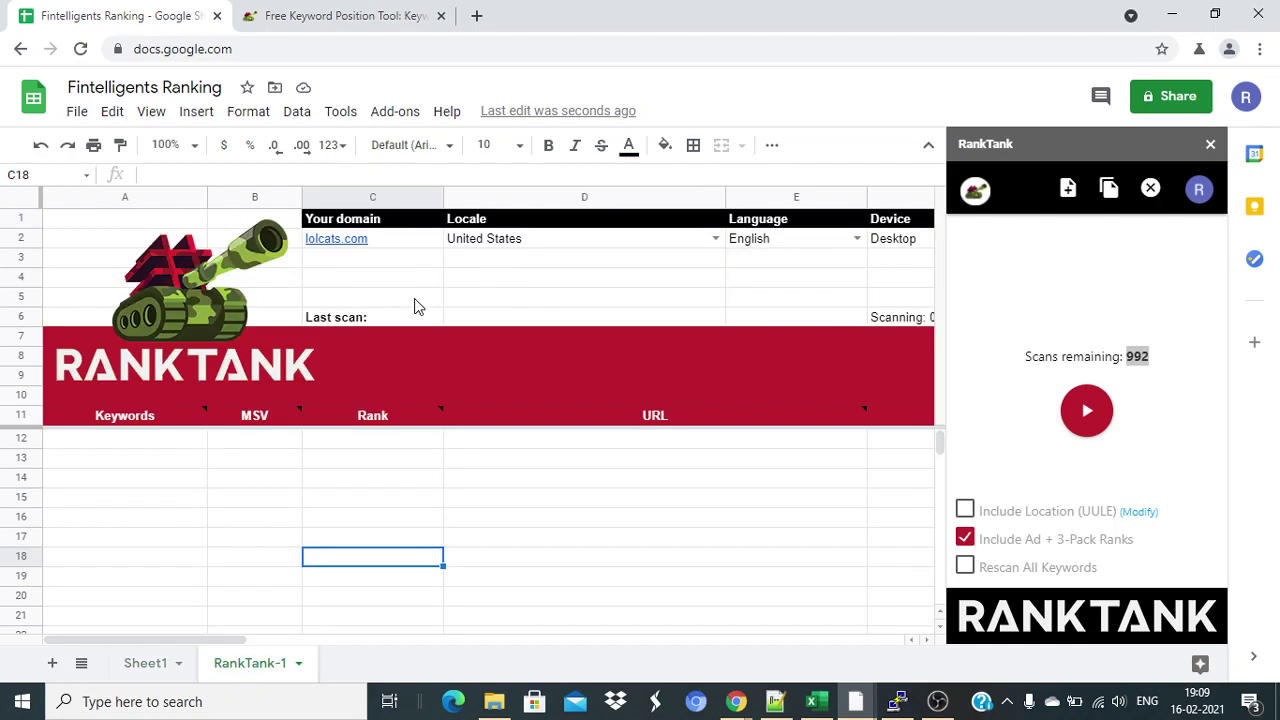
pyautogui.click(390, 243)
pyautogui.hotkey('ctrl', 'v')
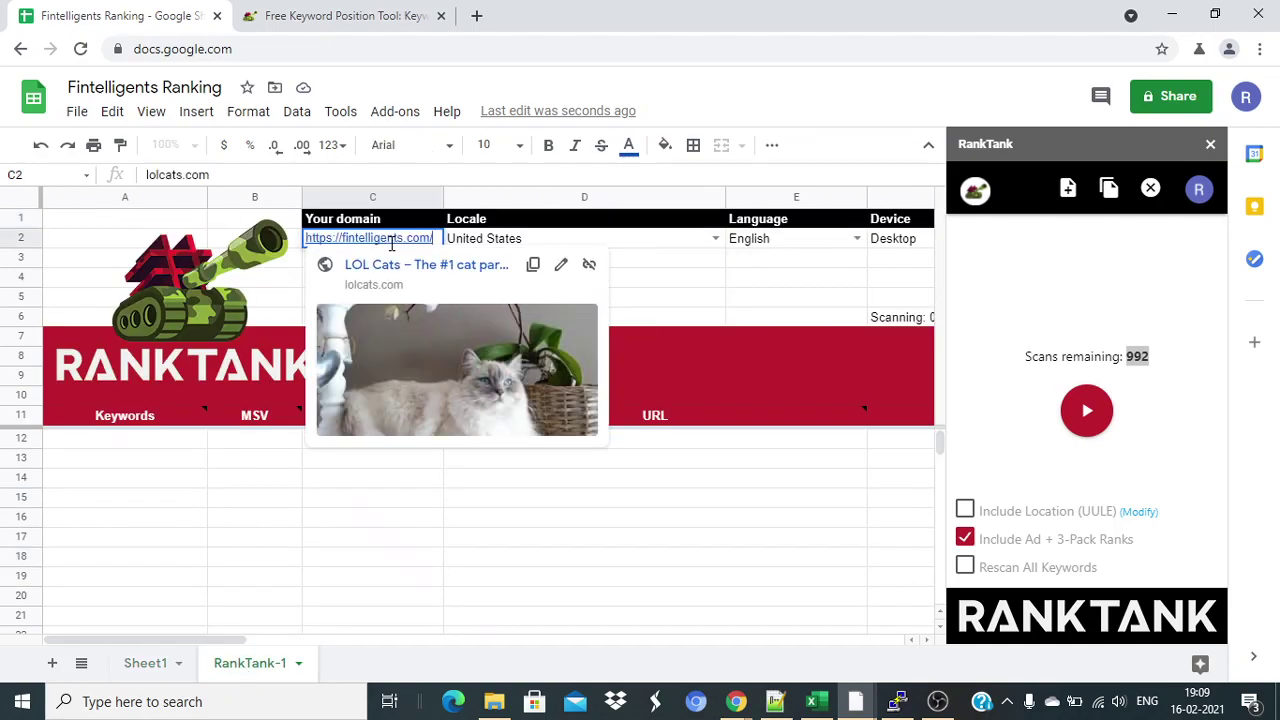
# Step: Change the Locale from United States to India, keeping English and Desktop
pyautogui.click(560, 240)
pyautogui.click(716, 240)
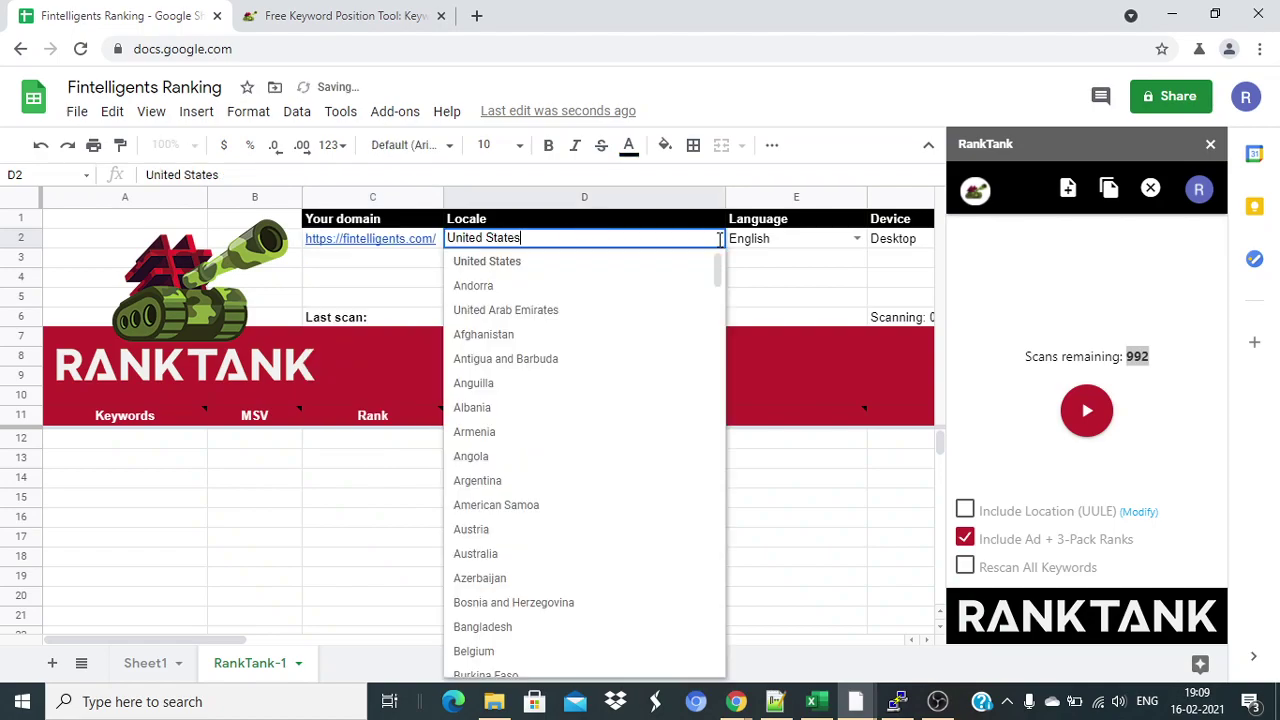
pyautogui.hotkey('ctrl', 'a')
pyautogui.write('inda')
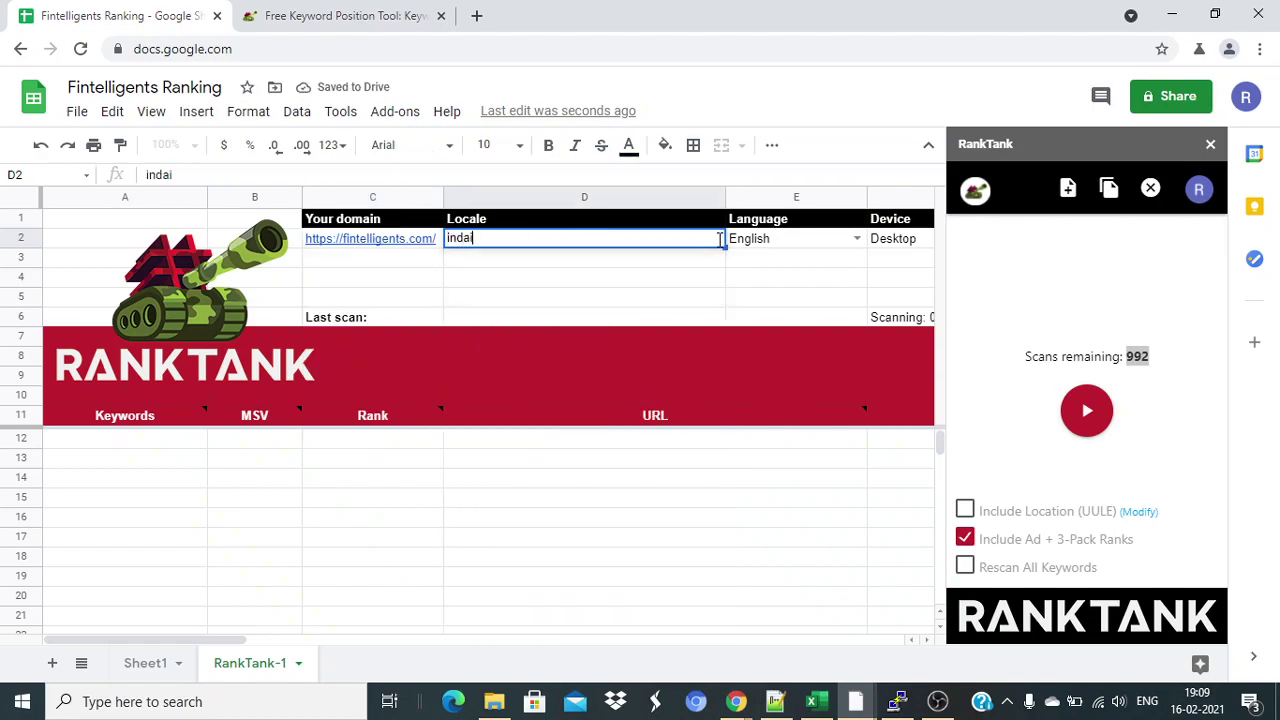
pyautogui.press('BackSpace')
pyautogui.write('ia')
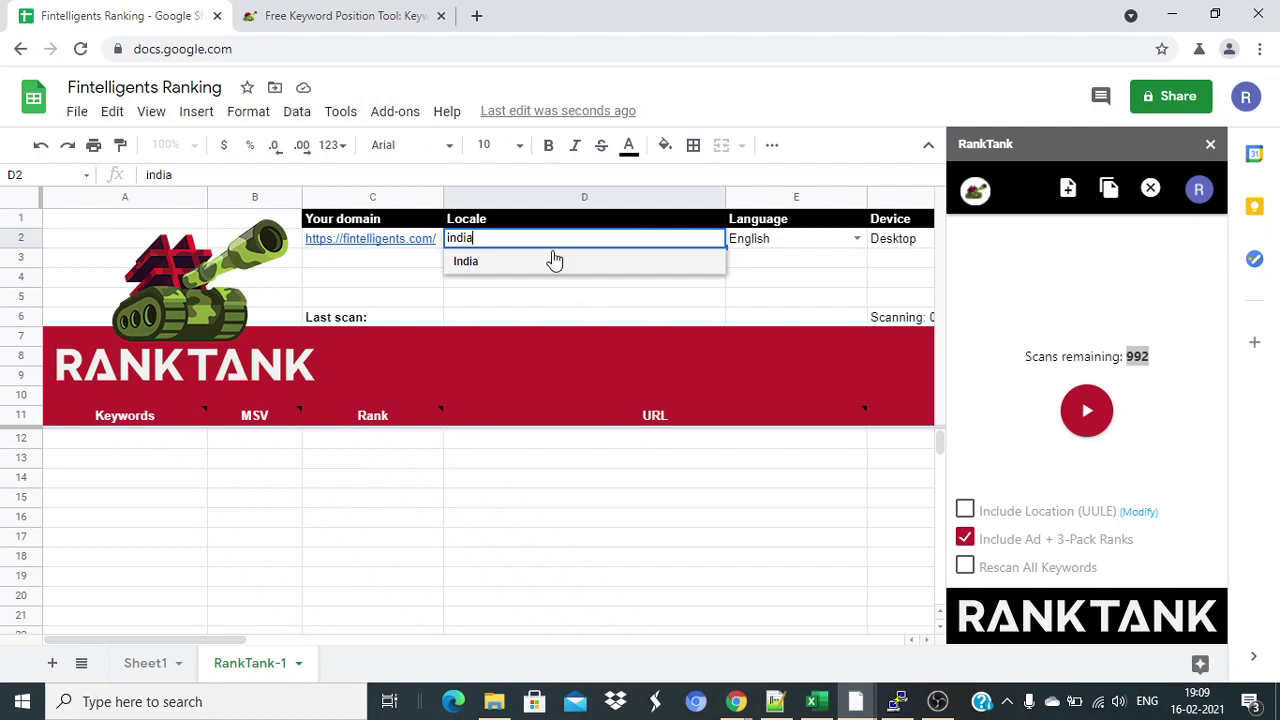
pyautogui.click(553, 258)
pyautogui.click(889, 243)
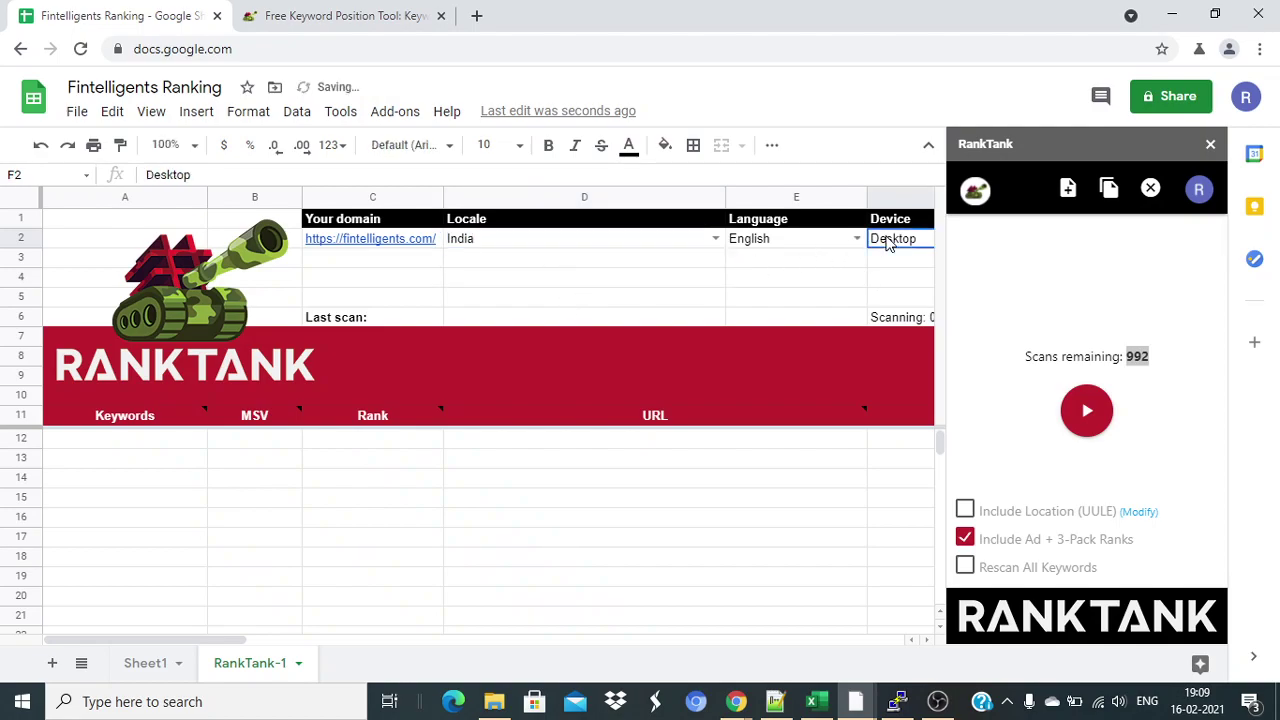
pyautogui.click(653, 267)
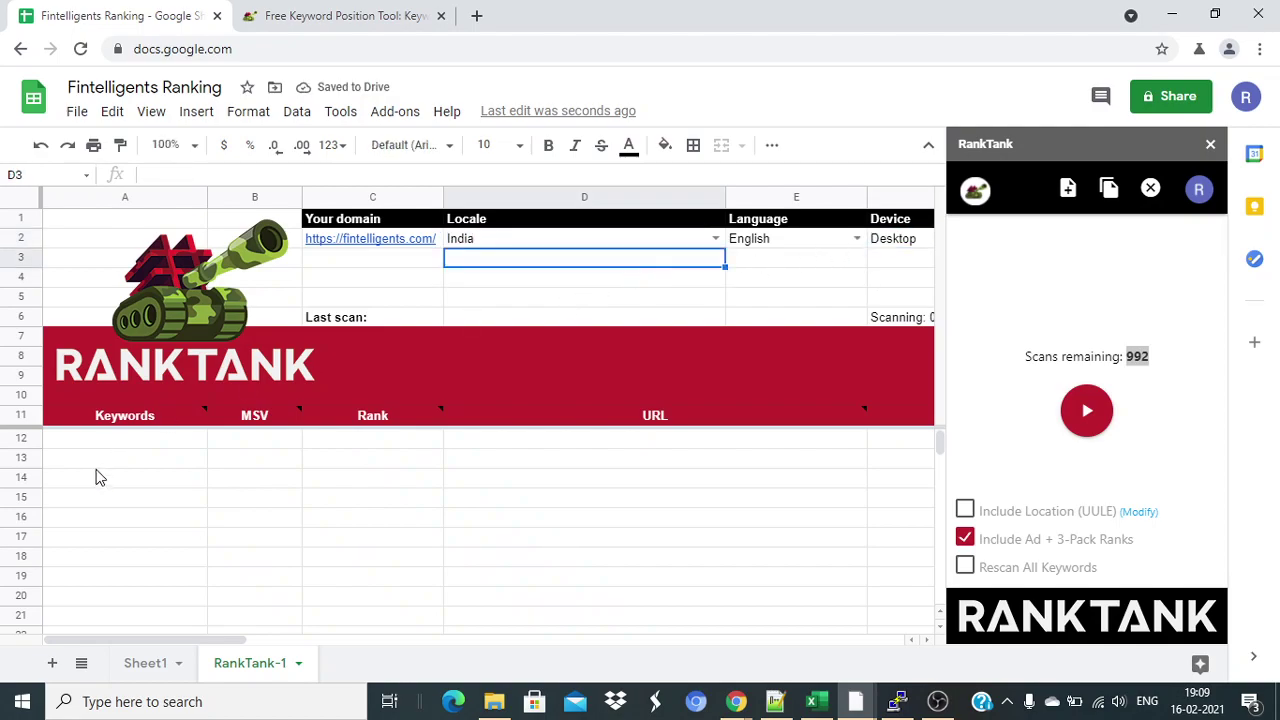
# Step: Copy the eight keywords from Sheet1 B2:B9 into RankTank-1 cells A12:A19
pyautogui.click(109, 440)
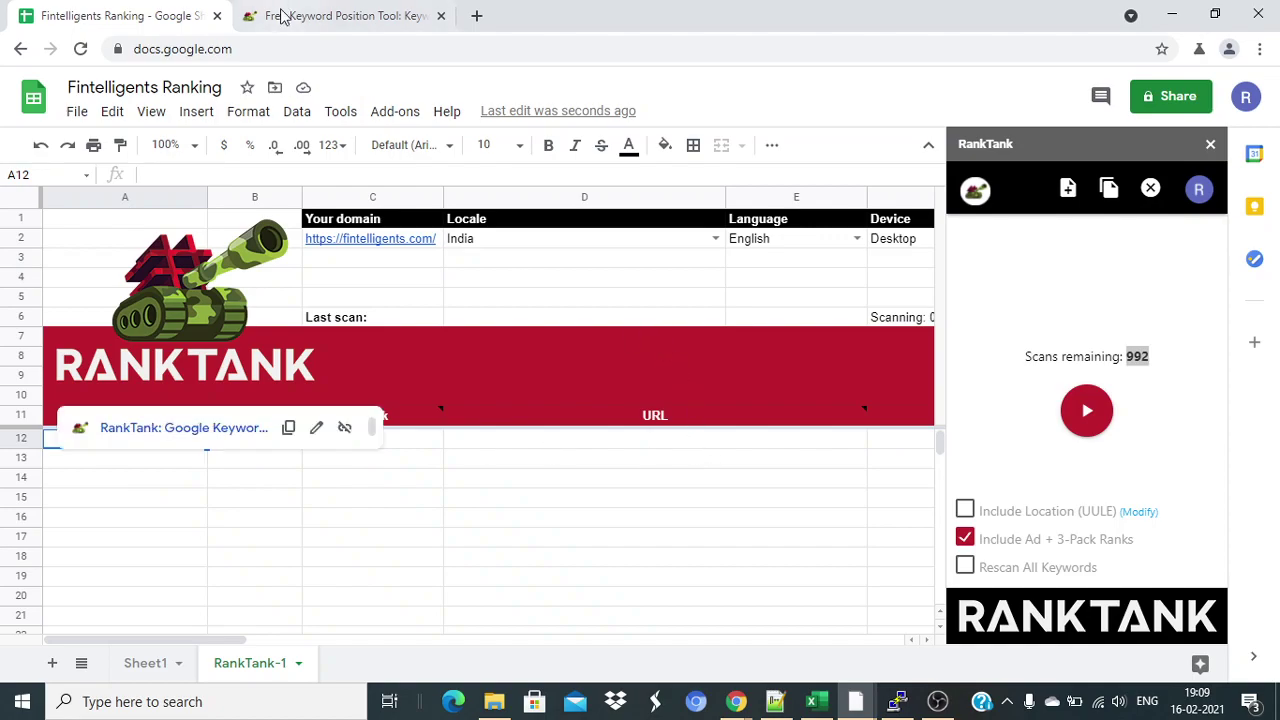
pyautogui.moveTo(613, 370)
pyautogui.click(145, 482)
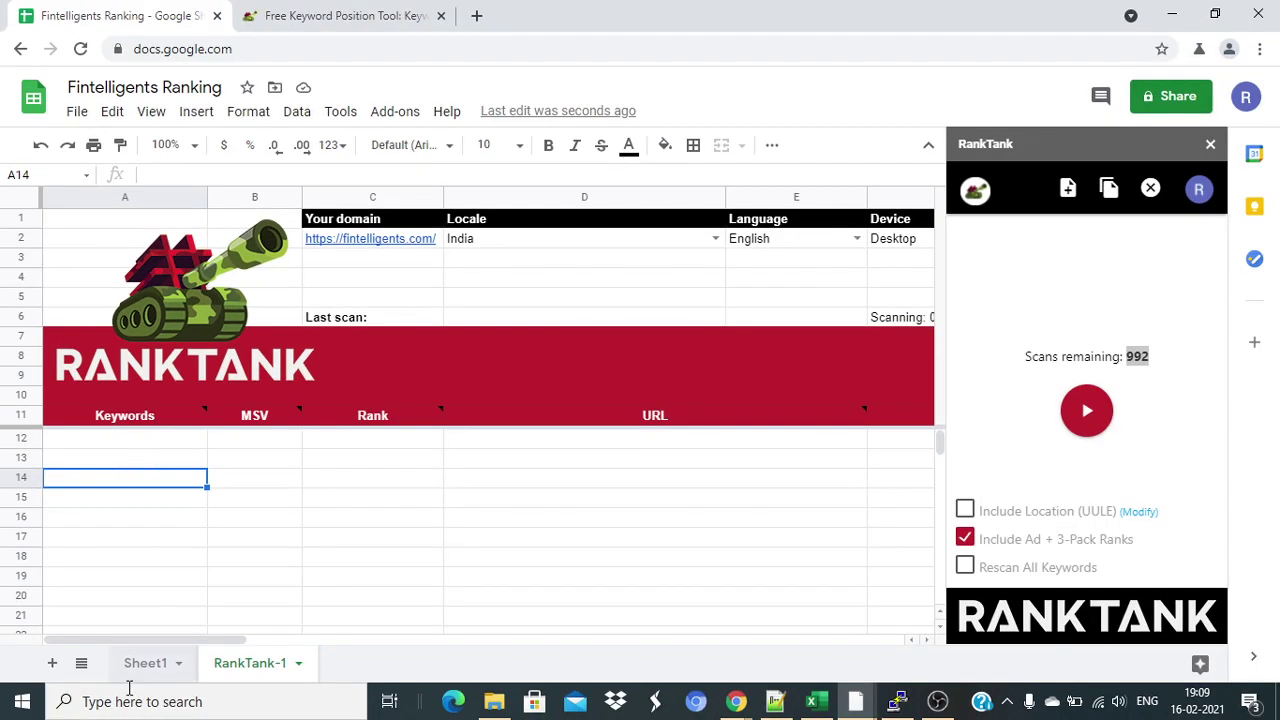
pyautogui.click(138, 665)
pyautogui.click(228, 337)
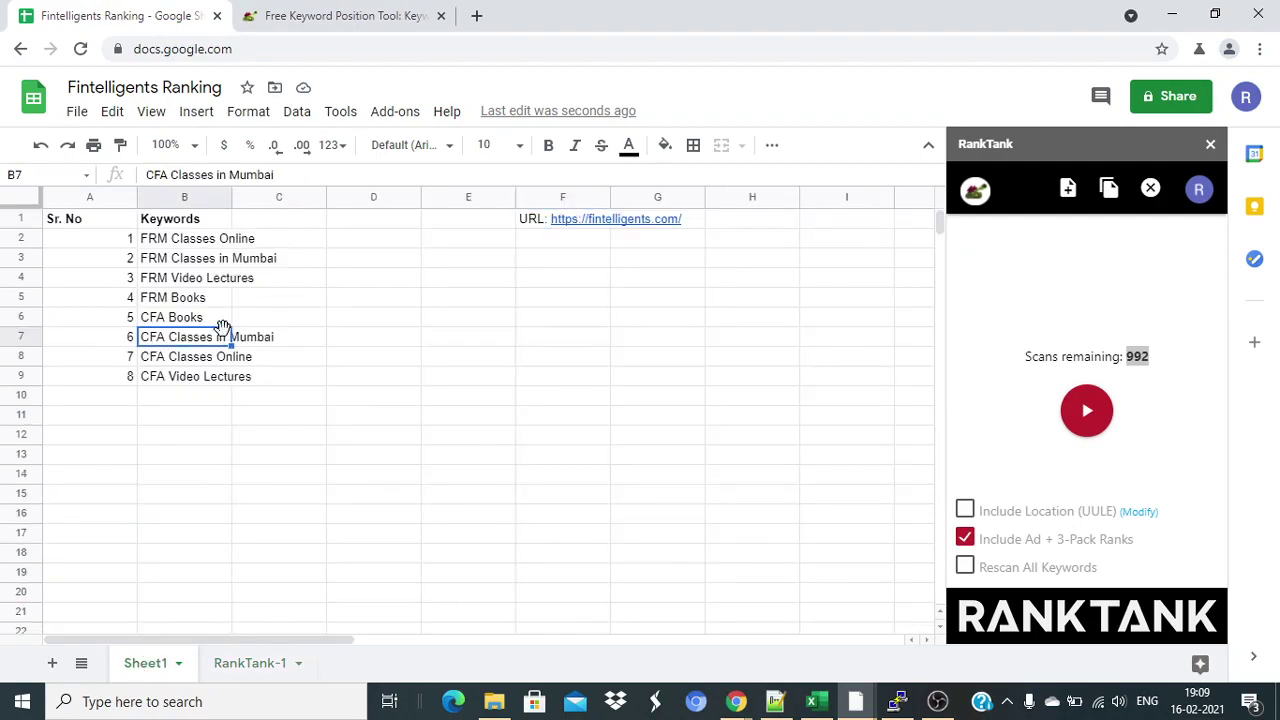
pyautogui.hotkey('ctrl', 'Up')
pyautogui.press('Down')
pyautogui.hotkey('ctrl', 'shift', 'Down')
pyautogui.hotkey('ctrl', 'c')
pyautogui.click(252, 668)
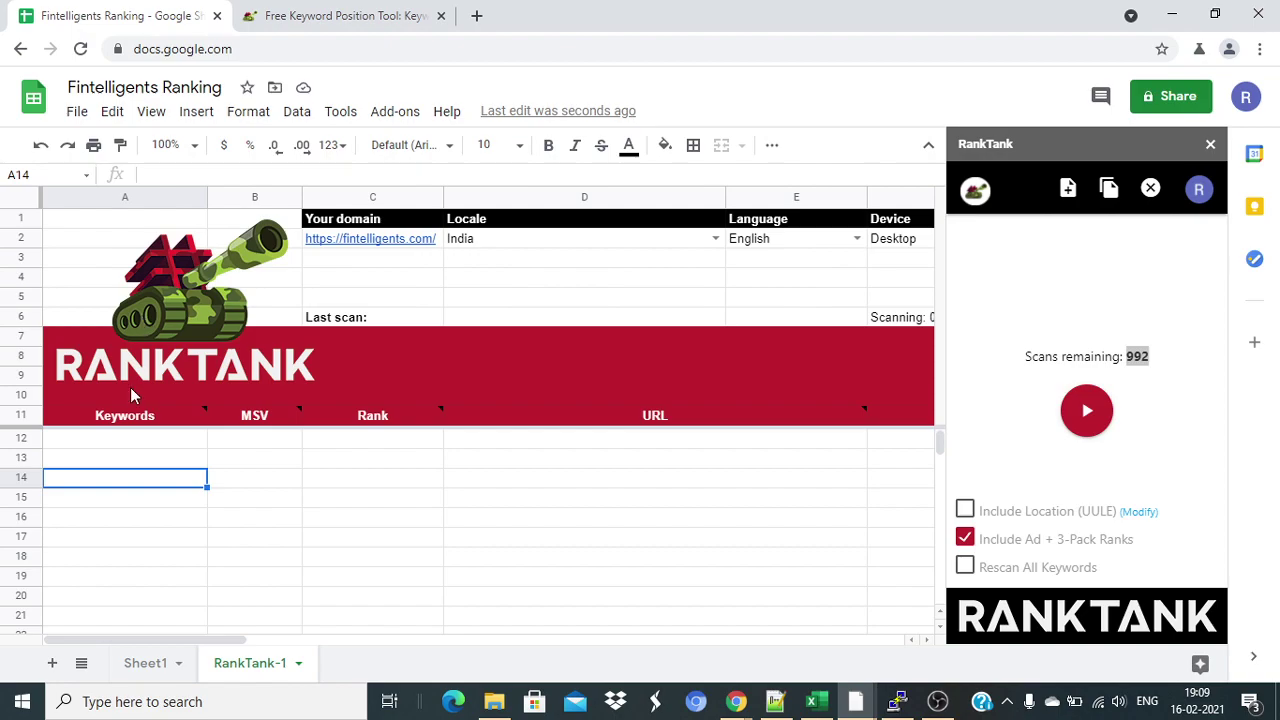
pyautogui.click(133, 441)
pyautogui.hotkey('ctrl', 'v')
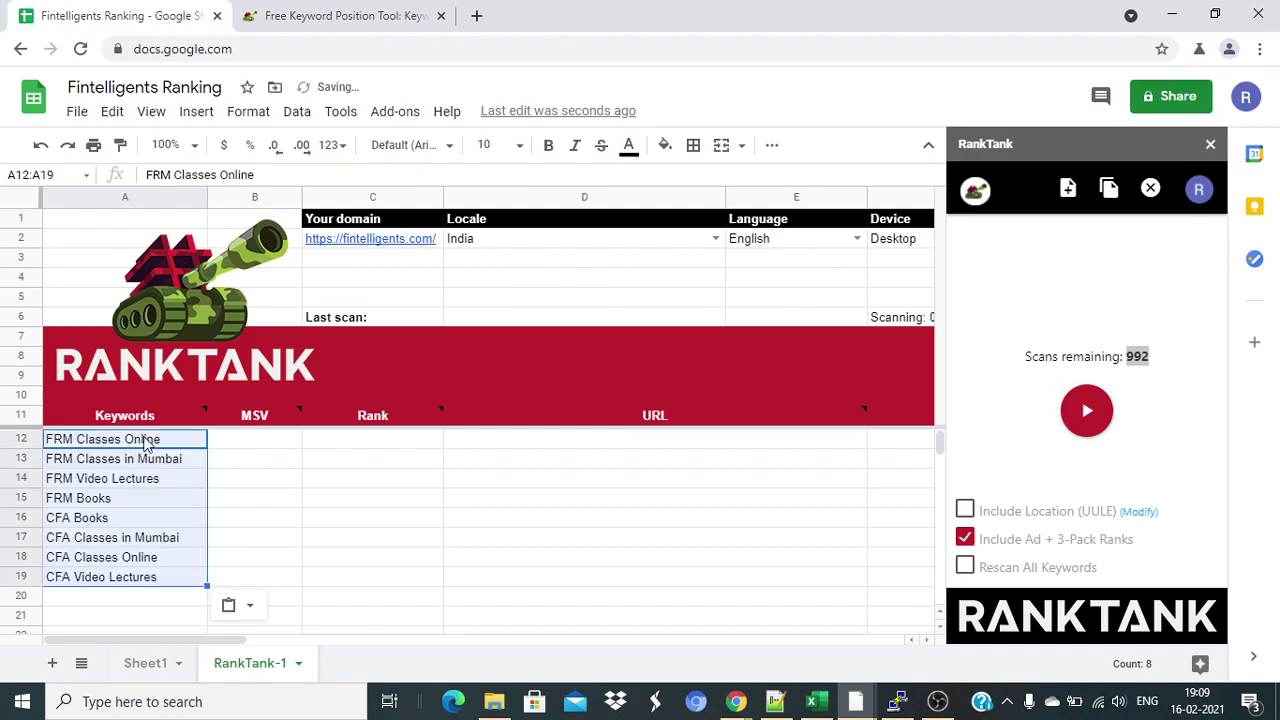
pyautogui.click(310, 494)
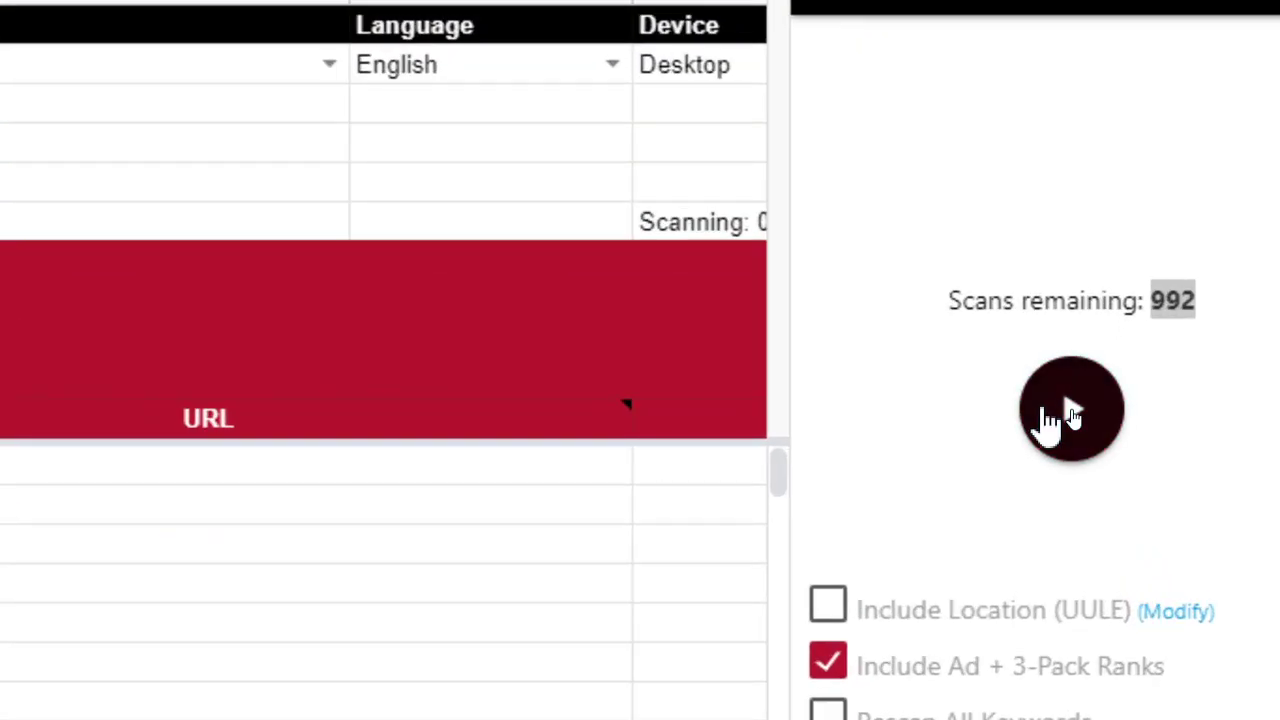
# Step: Run the RankTank keyword scan to fill Google ranks and URLs for all eight keywords
pyautogui.click(1070, 418)
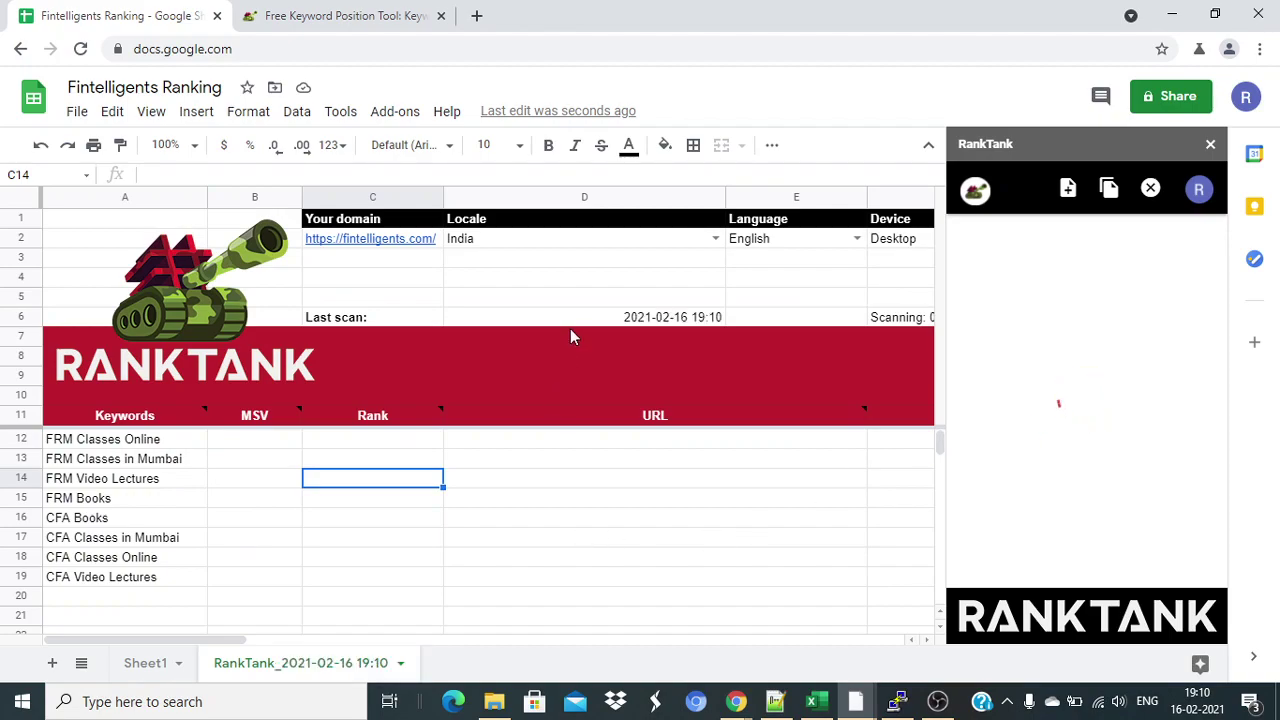
pyautogui.click(502, 282)
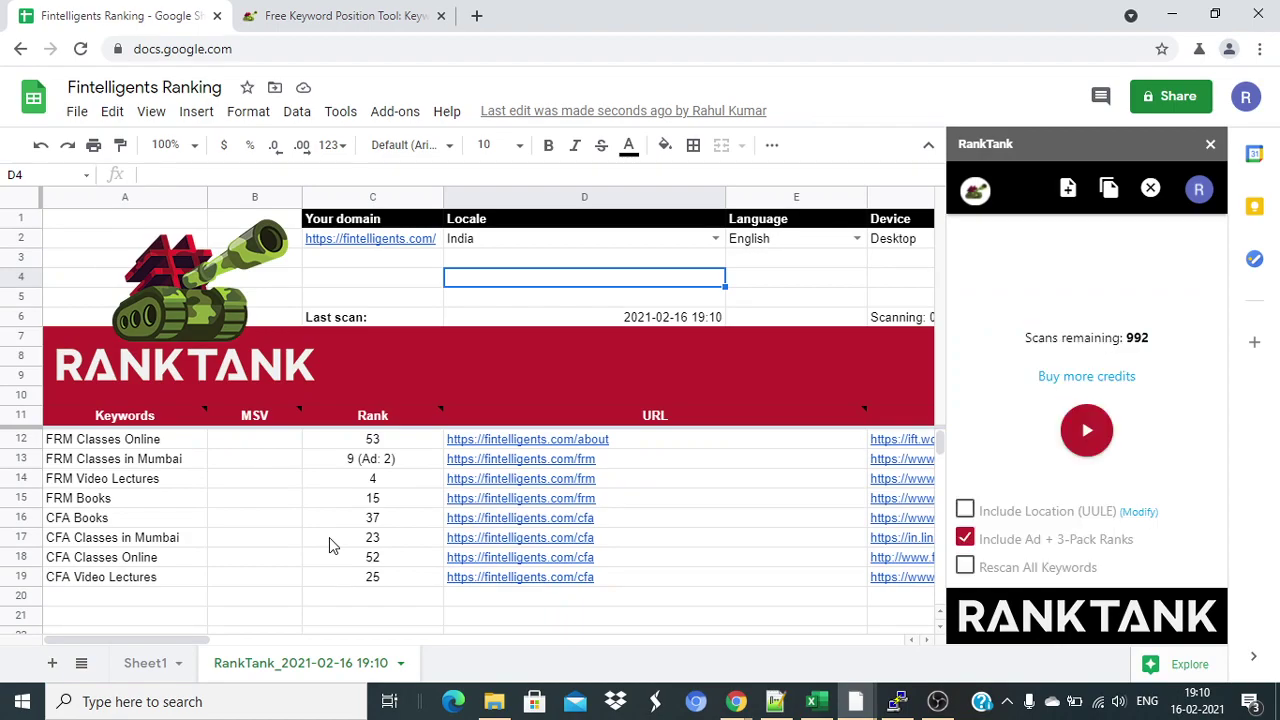
pyautogui.click(329, 537)
pyautogui.click(220, 532)
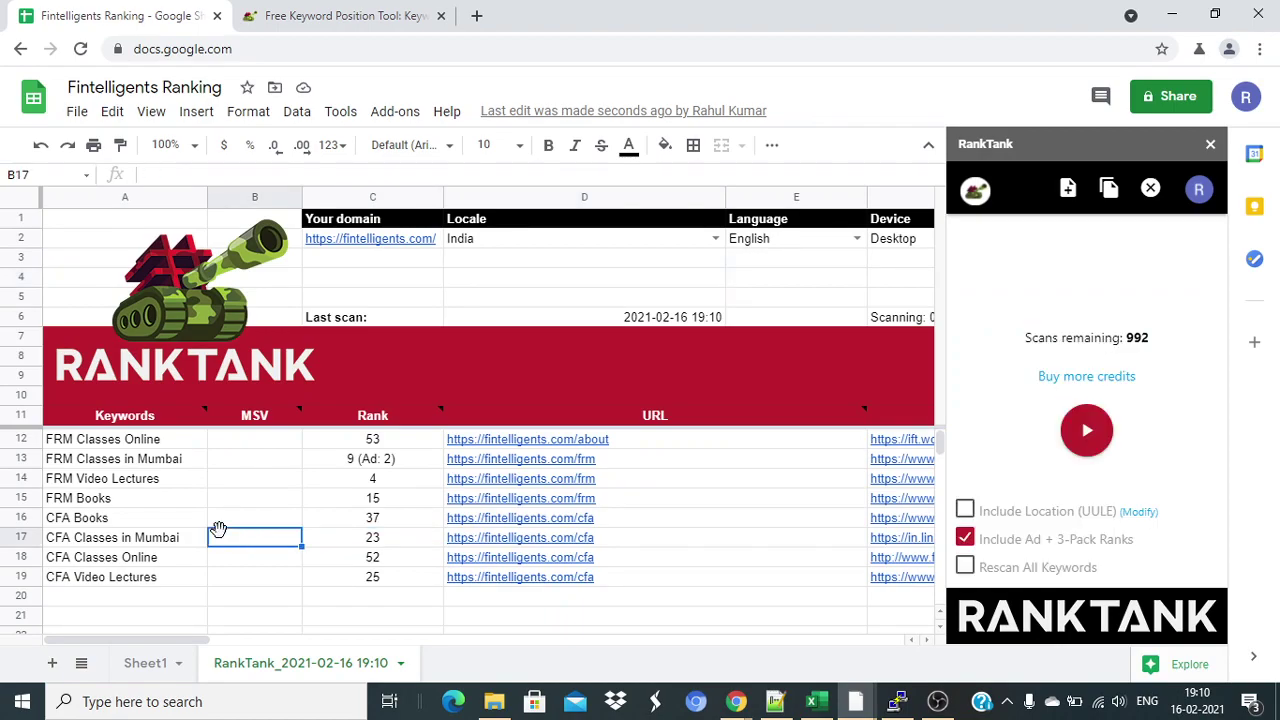
pyautogui.press('Left')
pyautogui.press('Right')
pyautogui.press('Right')
pyautogui.press('Left')
pyautogui.press('Left')
pyautogui.press('Up')
pyautogui.press('Up')
pyautogui.press('Up')
pyautogui.press('Up')
pyautogui.press('Up')
pyautogui.press('Down')
pyautogui.press('Down')
pyautogui.press('Down')
pyautogui.press('Down')
pyautogui.press('Down')
pyautogui.press('Up')
pyautogui.press('Up')
pyautogui.press('Up')
pyautogui.press('Up')
pyautogui.press('Up')
pyautogui.press('Right')
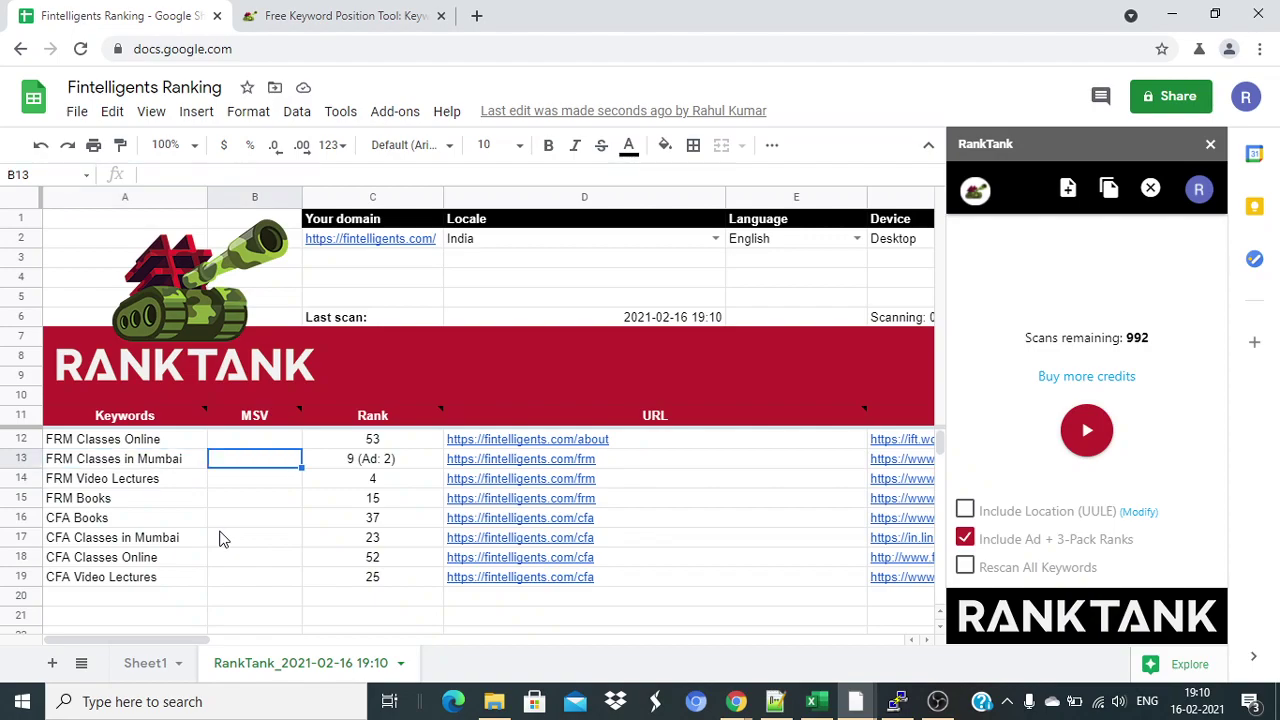
pyautogui.press('Left')
pyautogui.press('Up')
pyautogui.press('Right')
pyautogui.press('Right')
pyautogui.press('Right')
pyautogui.press('Down')
pyautogui.press('Down')
pyautogui.press('Left')
pyautogui.press('Left')
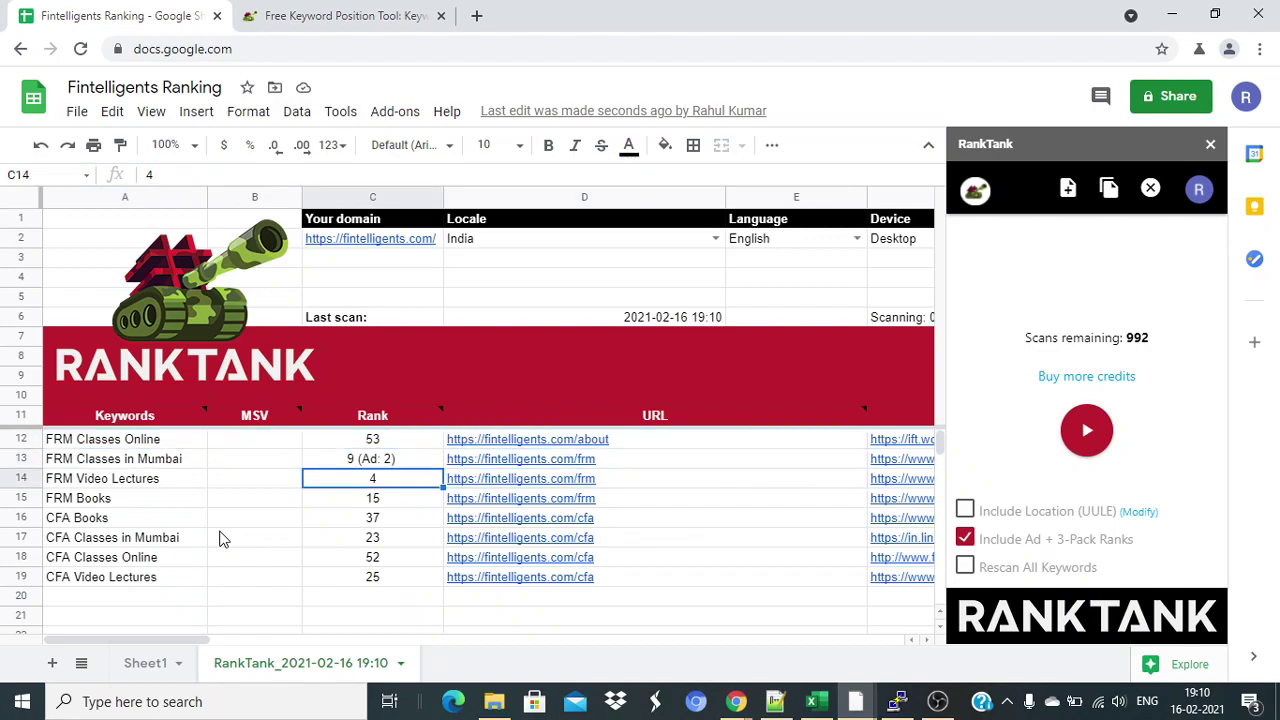
pyautogui.press('Left')
pyautogui.press('Right')
pyautogui.press('Down')
pyautogui.press('Down')
pyautogui.press('Down')
pyautogui.press('Down')
pyautogui.press('Left')
pyautogui.press('Down')
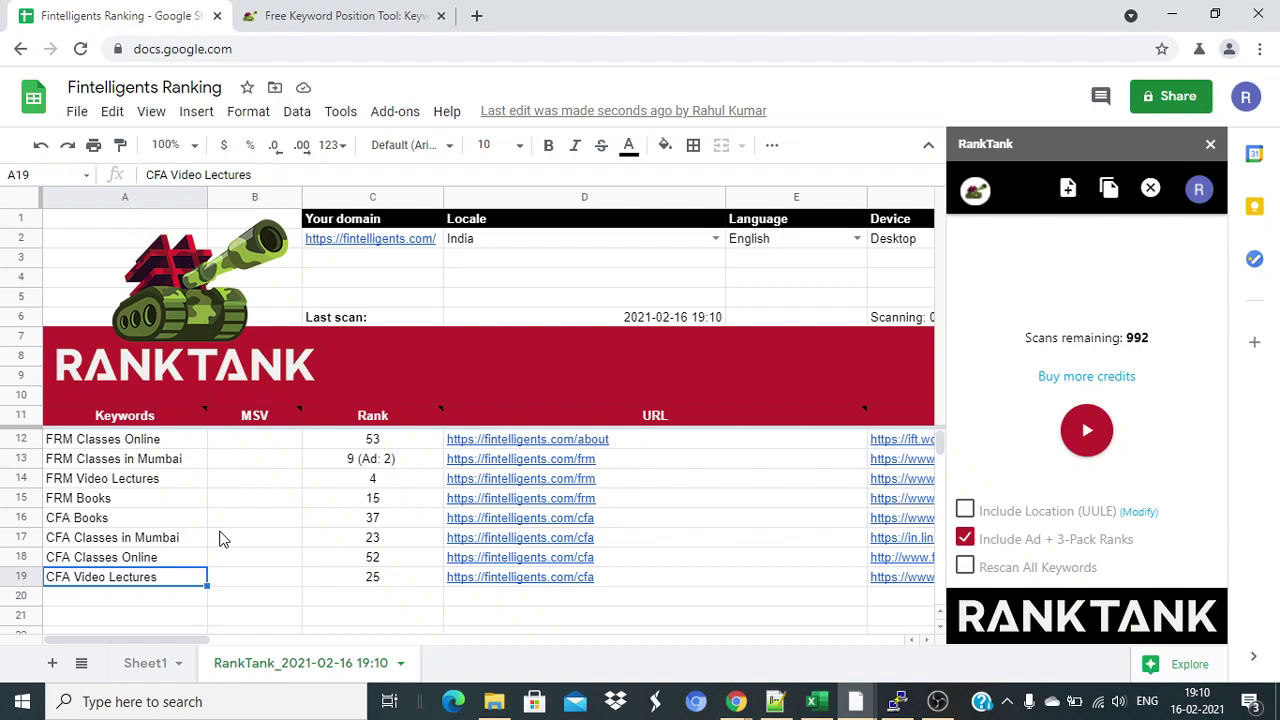
pyautogui.press('Up')
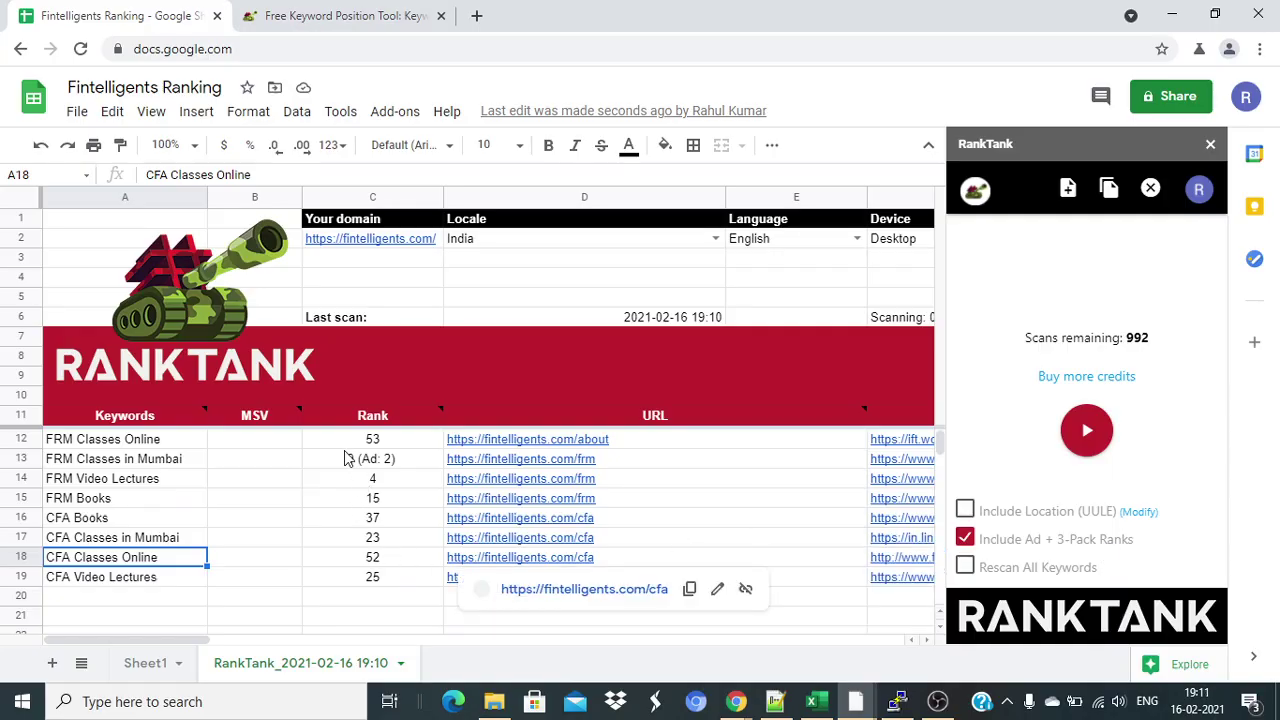
pyautogui.click(344, 458)
pyautogui.doubleClick(342, 458)
pyautogui.tripleClick(340, 459)
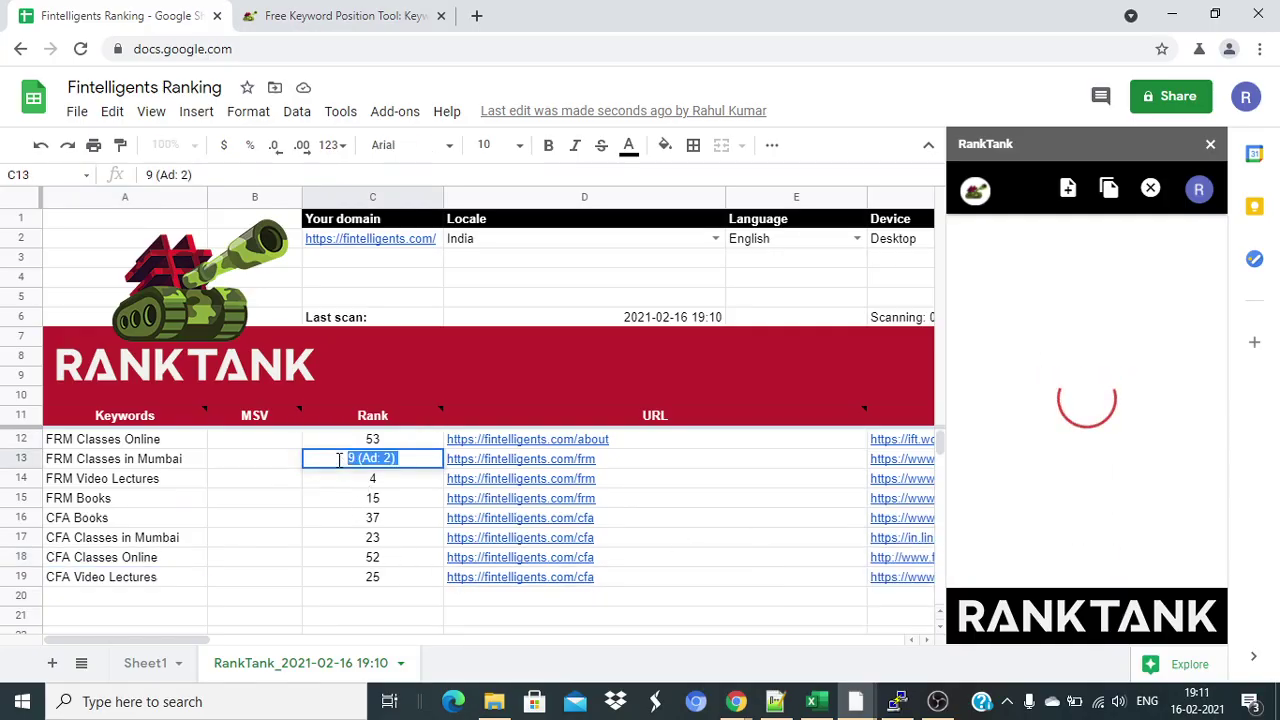
pyautogui.click(166, 457)
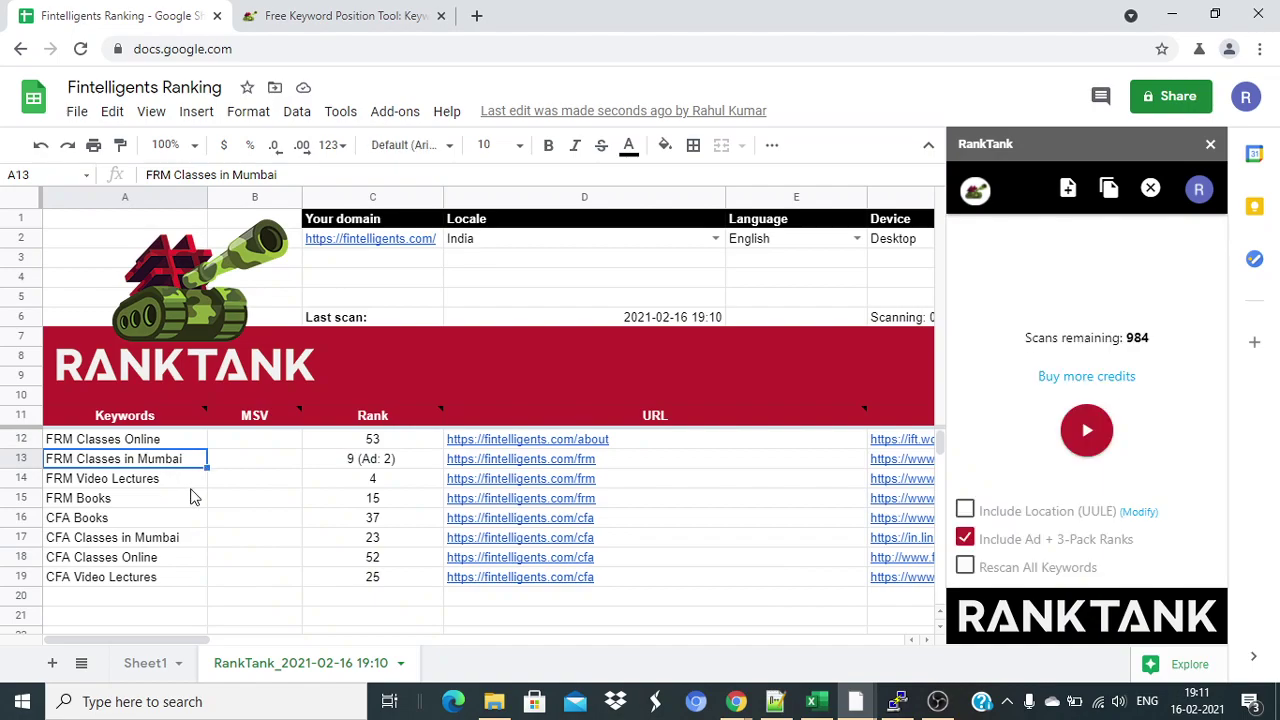